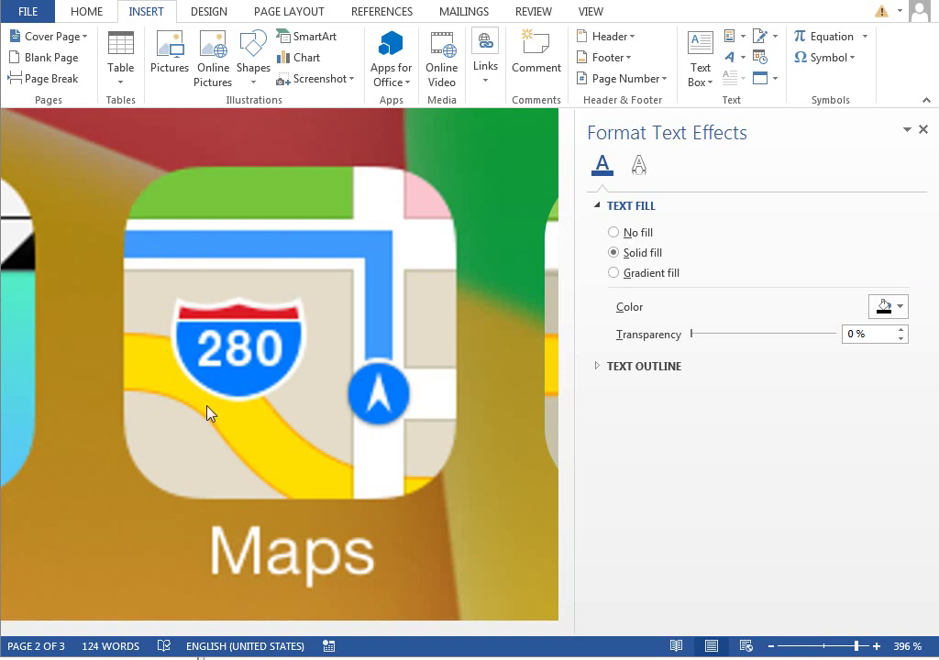
Draw a text box about 11.6 mm wide and 11.9 mm high over the upper part of the Maps icon
{"action": "left_click", "coordinate": [255, 69]}
{"action": "left_click", "coordinate": [264, 121]}
{"action": "left_click", "coordinate": [253, 64]}
{"action": "left_click", "coordinate": [248, 121]}
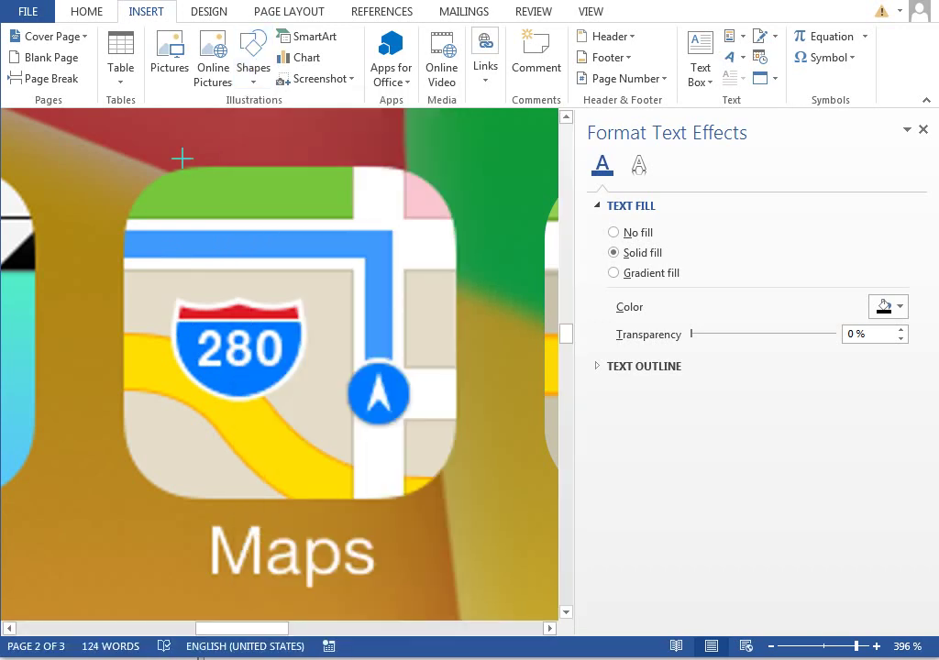
{"action": "left_click_drag", "start_coordinate": [184, 158], "coordinate": [343, 322]}
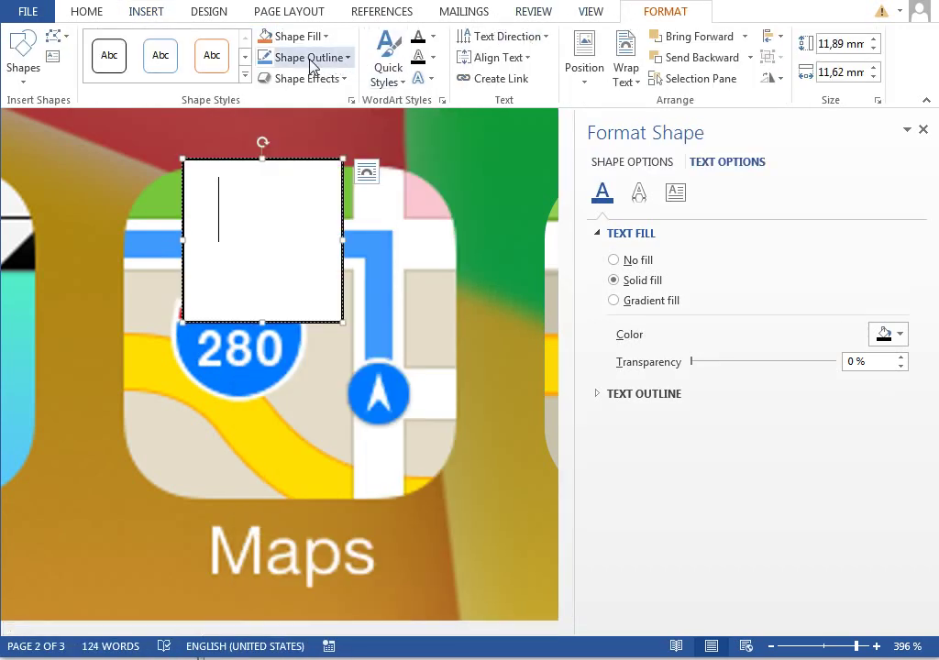
Remove the text box's outline and fill
{"action": "left_click", "coordinate": [317, 57]}
{"action": "left_click", "coordinate": [312, 211]}
{"action": "left_click", "coordinate": [295, 37]}
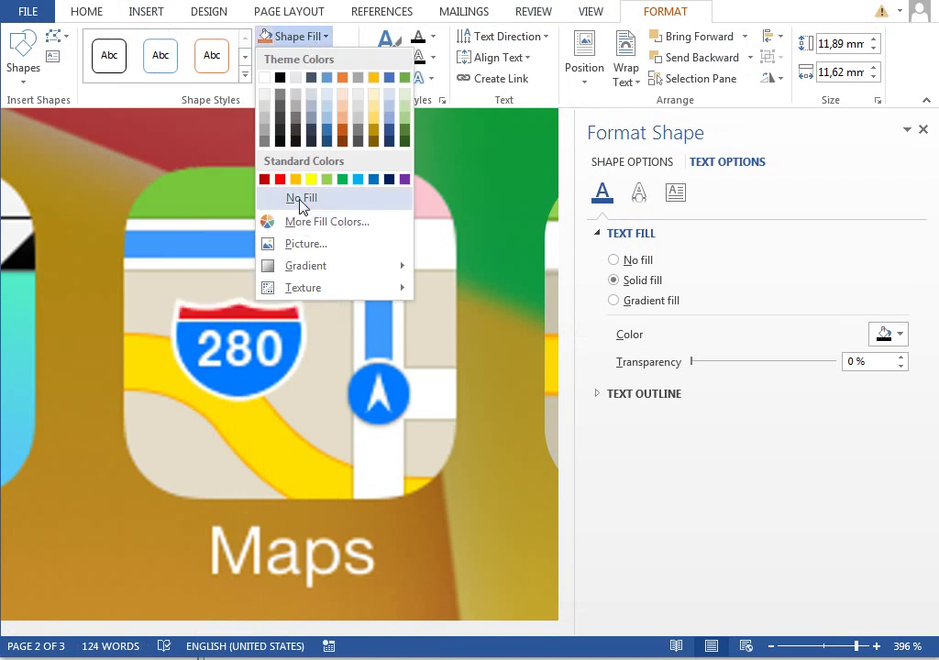
{"action": "left_click", "coordinate": [303, 201]}
Set the text box's left, right, top and bottom internal margins to 0 mm
{"action": "left_click", "coordinate": [674, 194]}
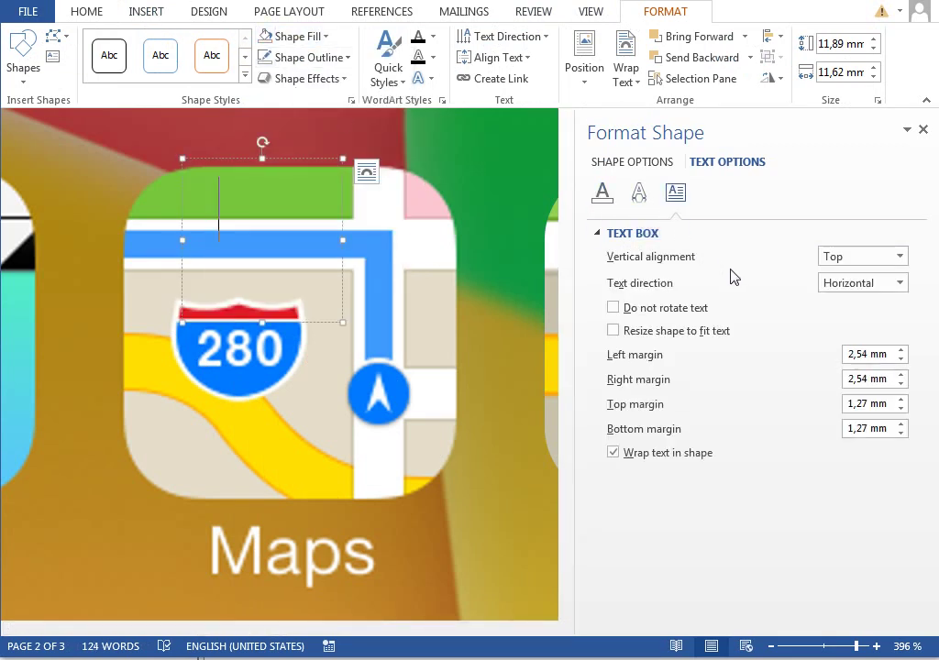
{"action": "double_click", "coordinate": [871, 353]}
{"action": "type", "text": "0"}
{"action": "key", "text": "Tab"}
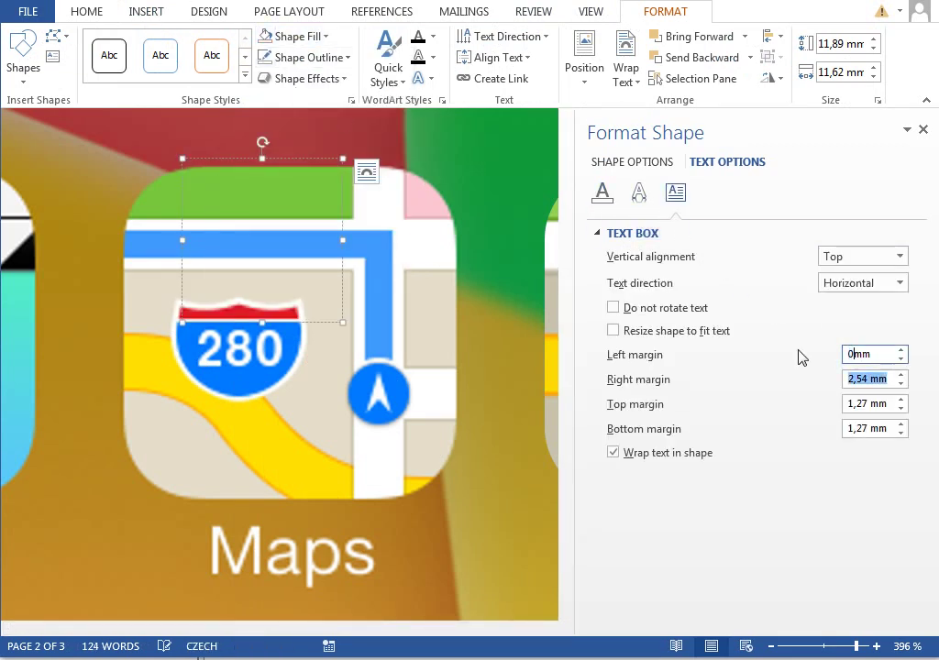
{"action": "type", "text": "0\t0"}
{"action": "key", "text": "Tab"}
{"action": "type", "text": "0"}
{"action": "key", "text": "Tab"}
{"action": "left_click", "coordinate": [251, 226]}
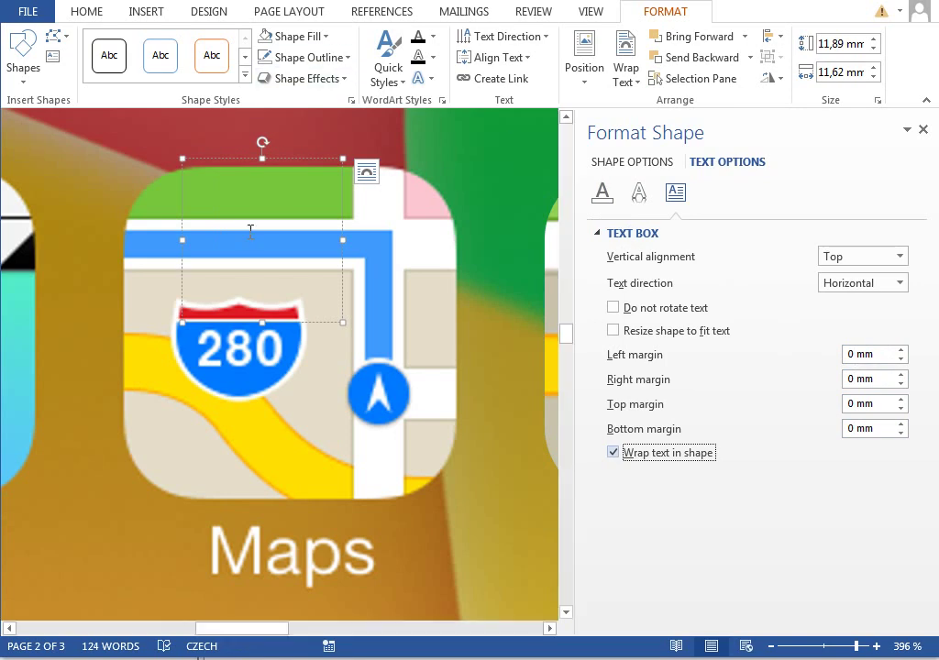
Insert the shield symbol (character code 100) from the Webdings font into the text box
{"action": "left_click", "coordinate": [146, 11]}
{"action": "left_click", "coordinate": [825, 57]}
{"action": "left_click", "coordinate": [807, 191]}
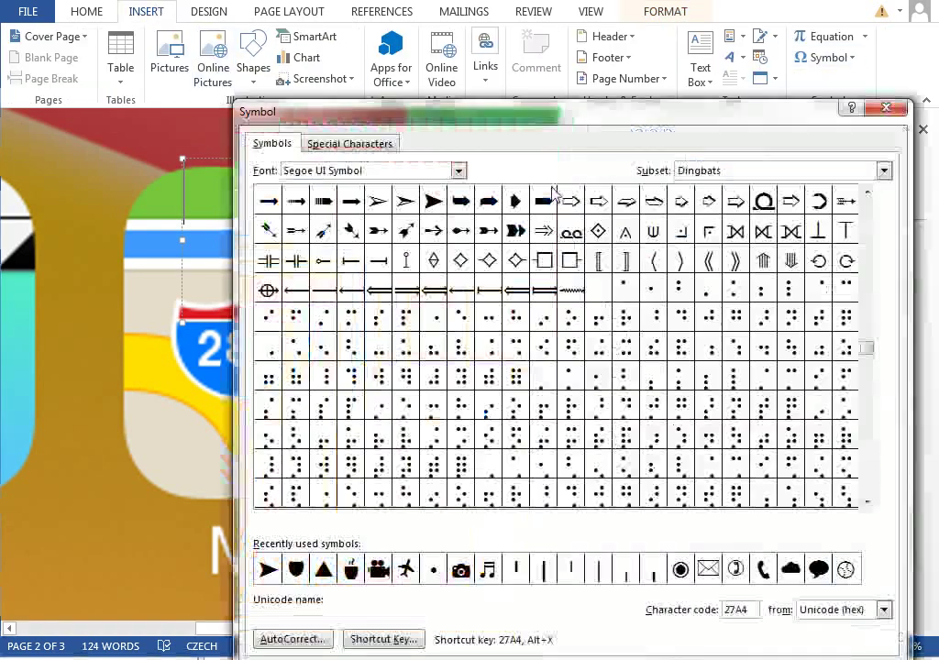
{"action": "type", "text": "w"}
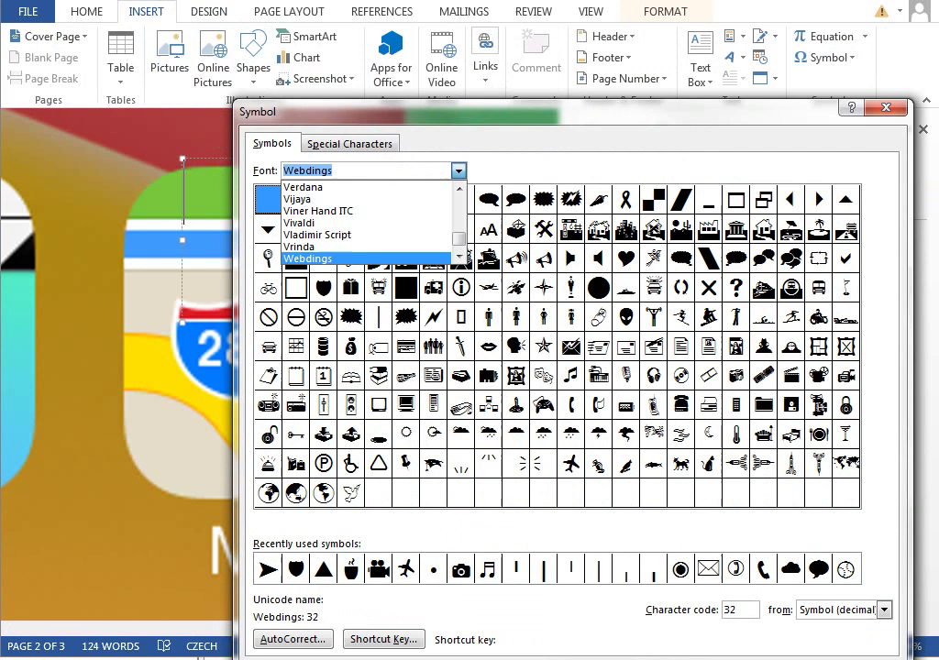
{"action": "key", "text": "Return"}
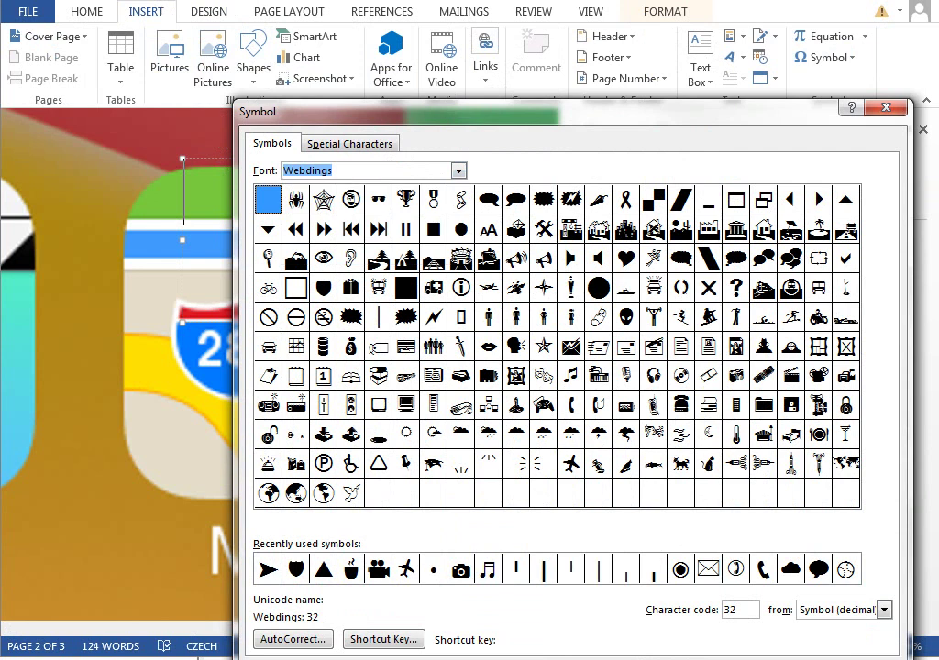
{"action": "double_click", "coordinate": [327, 290]}
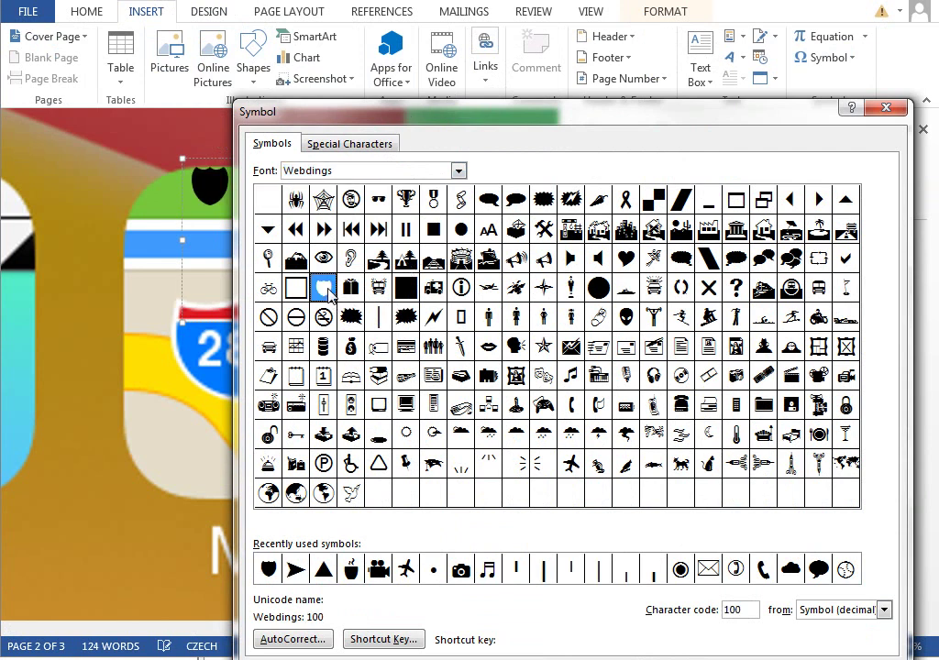
{"action": "left_click", "coordinate": [886, 108]}
Move the text box down over the icon's 280 road sign and enlarge it slightly at its lower-right corner
{"action": "left_click_drag", "start_coordinate": [252, 190], "coordinate": [195, 188]}
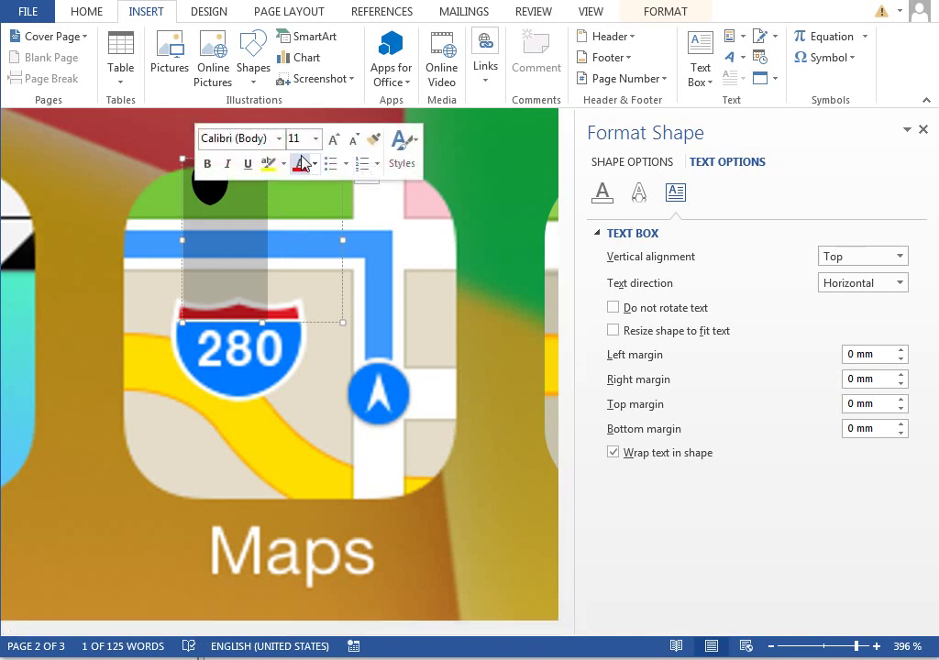
{"action": "left_click", "coordinate": [323, 172]}
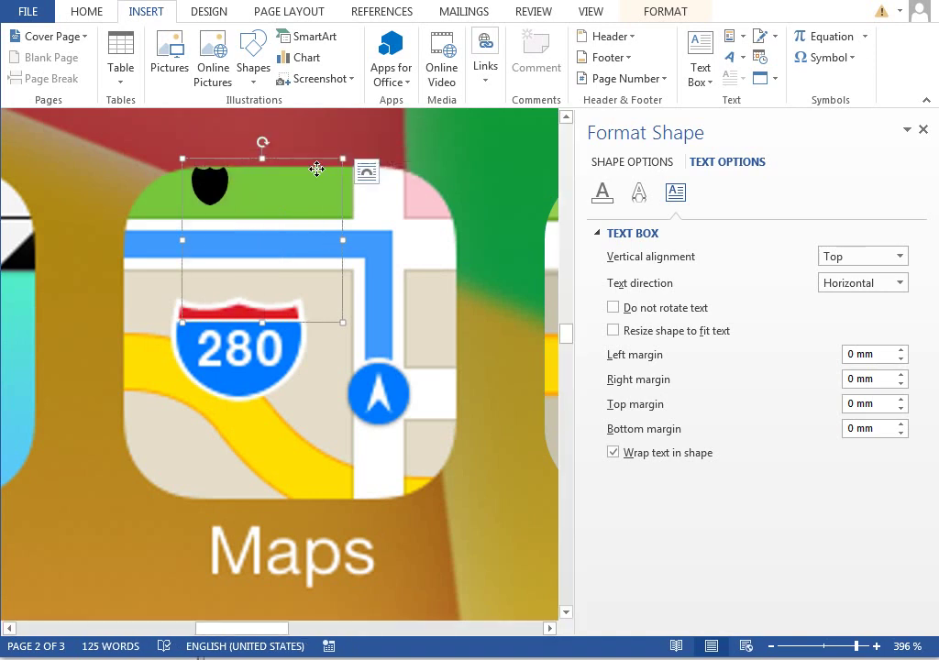
{"action": "left_click_drag", "start_coordinate": [315, 166], "coordinate": [312, 302]}
{"action": "left_click", "coordinate": [335, 452]}
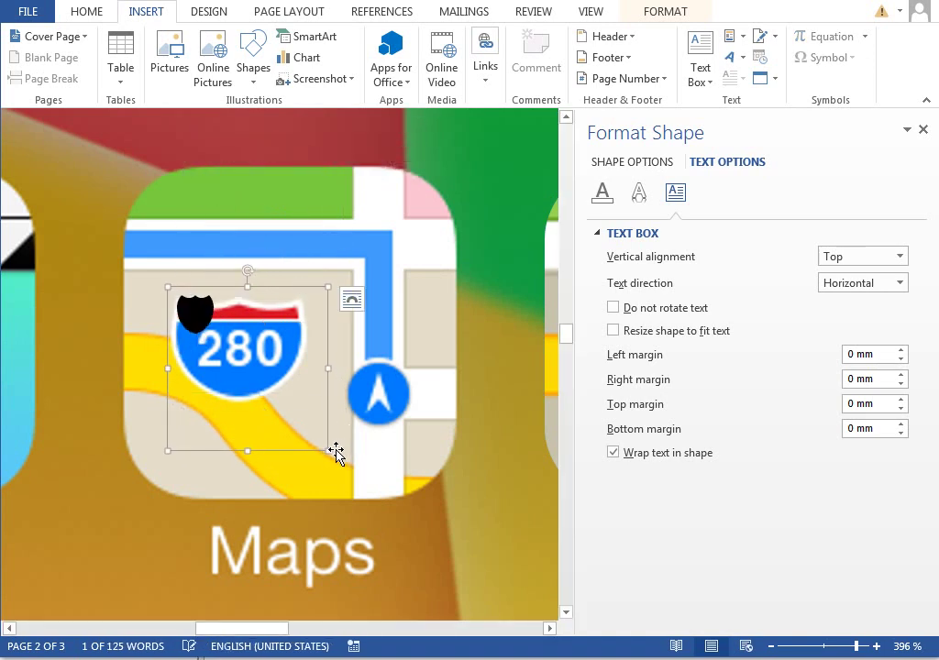
{"action": "left_click_drag", "start_coordinate": [329, 451], "coordinate": [357, 459]}
Increase the shield symbol's font size to 28 and nudge the text box up to align it with the road sign
{"action": "left_click", "coordinate": [88, 12]}
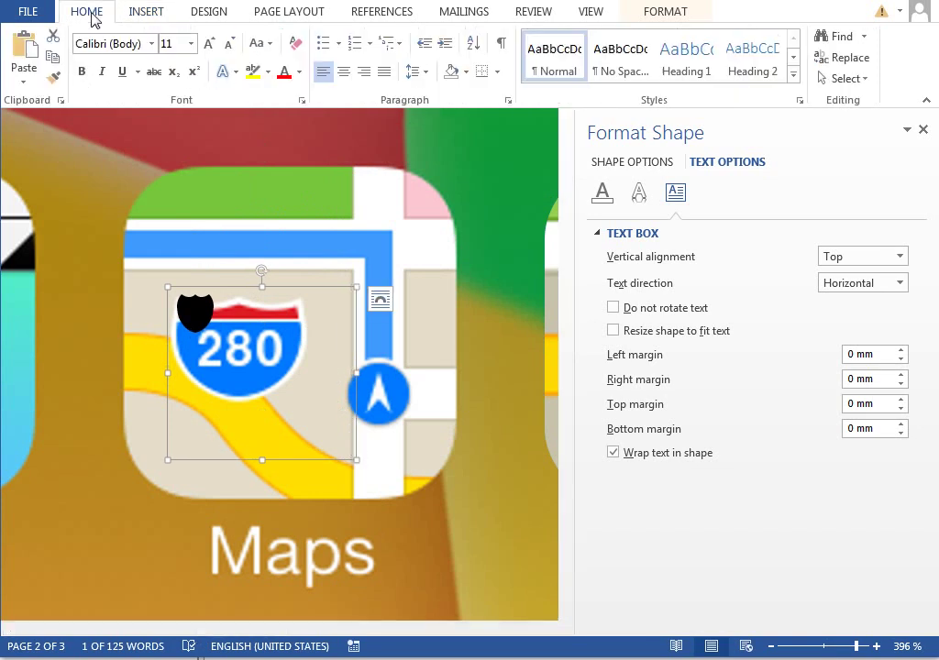
{"action": "left_click", "coordinate": [210, 44]}
{"action": "left_click", "coordinate": [210, 44]}
{"action": "left_click", "coordinate": [210, 44]}
{"action": "left_click", "coordinate": [210, 44]}
{"action": "left_click", "coordinate": [210, 44]}
{"action": "left_click", "coordinate": [210, 44]}
{"action": "left_click", "coordinate": [210, 44]}
{"action": "left_click", "coordinate": [210, 44]}
{"action": "left_click", "coordinate": [210, 44]}
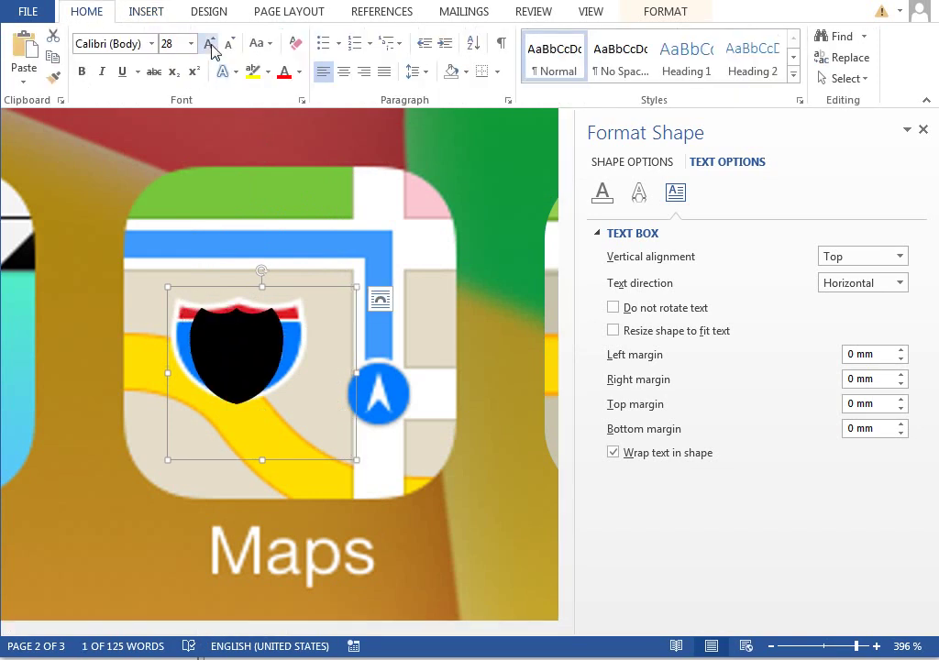
{"action": "left_click_drag", "start_coordinate": [286, 260], "coordinate": [287, 254]}
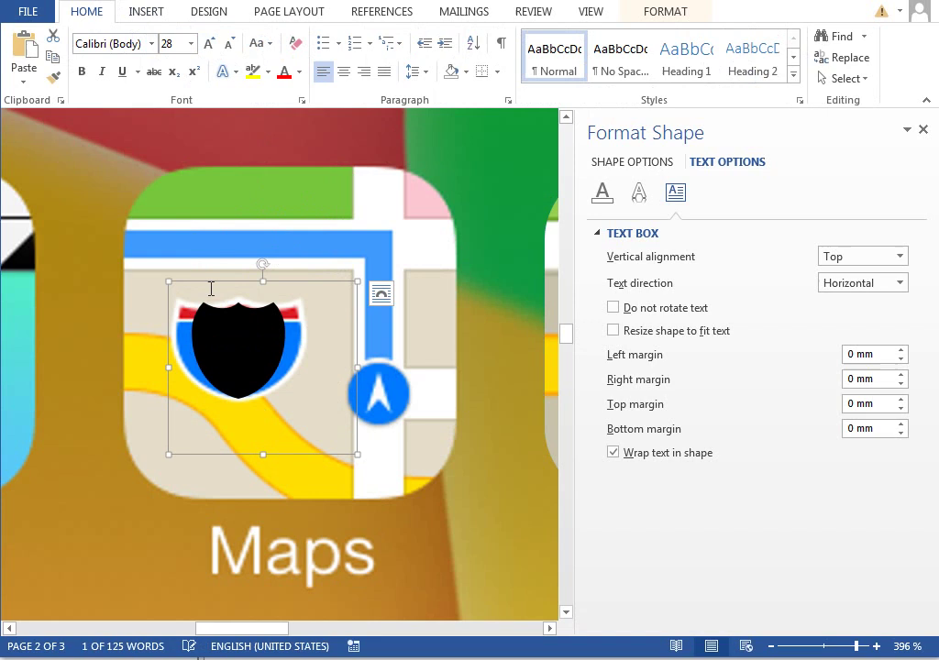
Increase the shield symbol's horizontal character scale so it is as wide as the 280 road sign
{"action": "left_click", "coordinate": [302, 104]}
{"action": "left_click", "coordinate": [368, 99]}
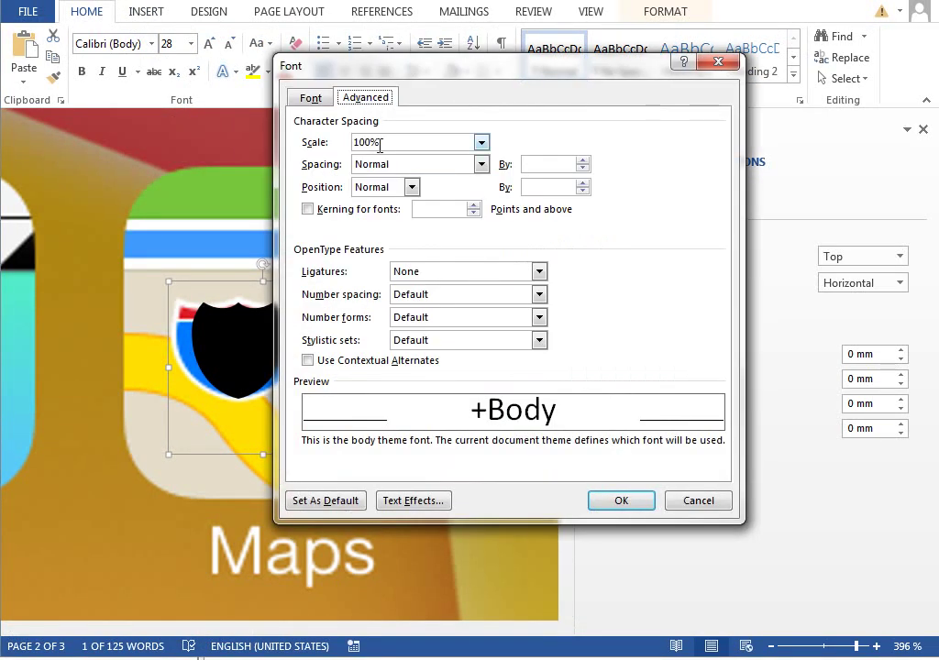
{"action": "left_click_drag", "start_coordinate": [379, 144], "coordinate": [338, 147]}
{"action": "type", "text": "1"}
{"action": "key", "text": "Return"}
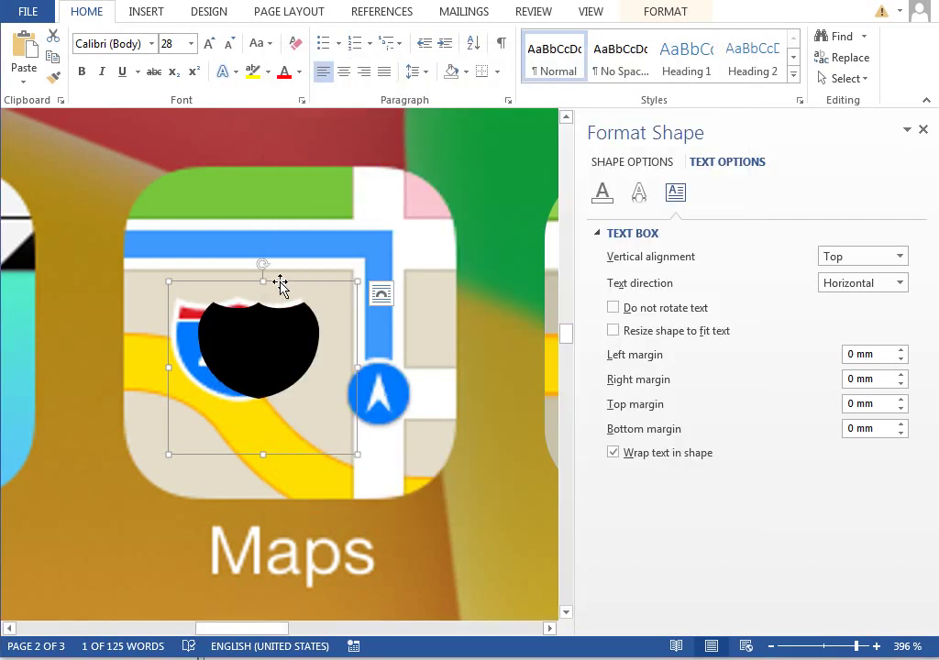
Move the shield text box to the right of the 280 sign and widen the shape formatting pane
{"action": "left_click_drag", "start_coordinate": [280, 285], "coordinate": [353, 278]}
{"action": "left_click_drag", "start_coordinate": [239, 629], "coordinate": [260, 631]}
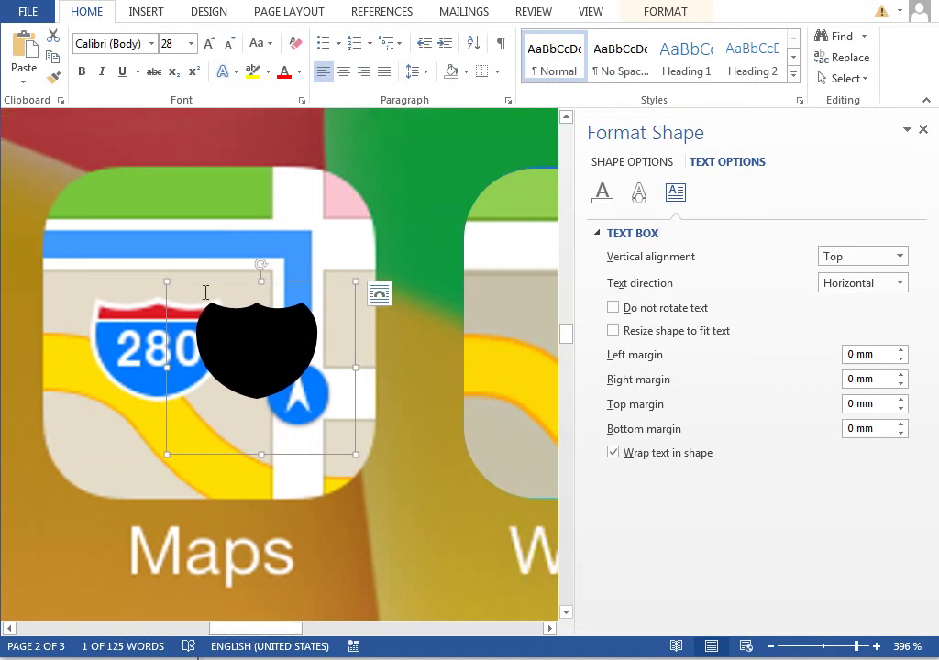
{"action": "left_click_drag", "start_coordinate": [568, 483], "coordinate": [441, 480]}
{"action": "left_click_drag", "start_coordinate": [109, 629], "coordinate": [190, 633]}
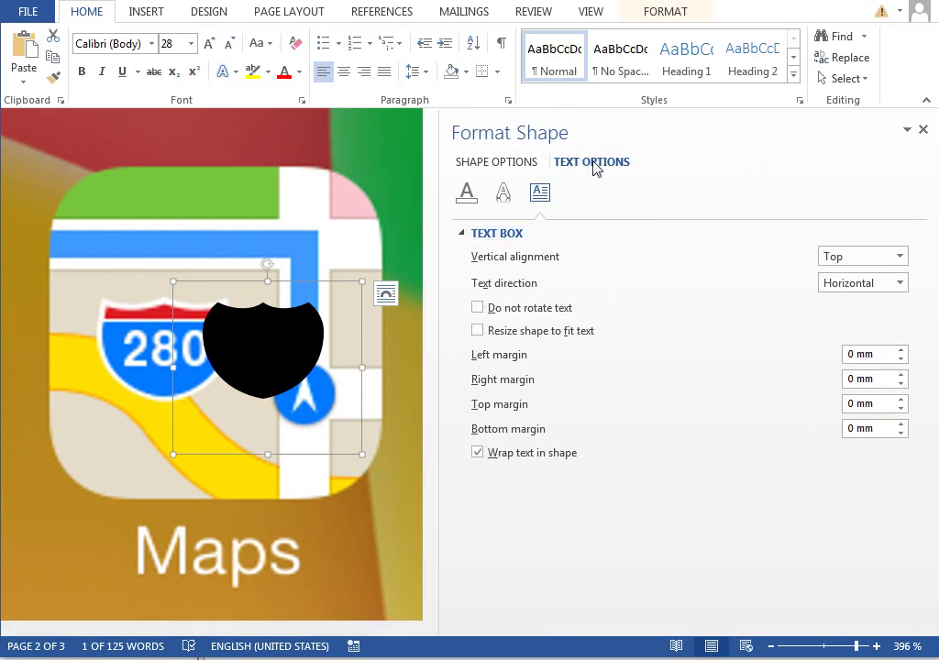
Give the shield symbol a linear gradient text fill with a red stop at 100% and a second red stop just before it
{"action": "left_click", "coordinate": [466, 192]}
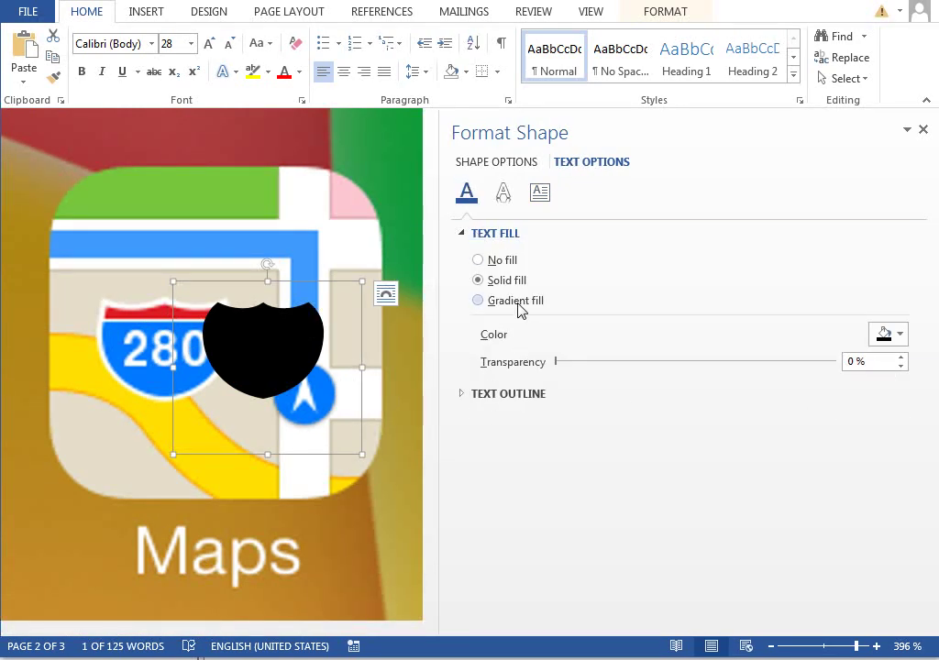
{"action": "left_click", "coordinate": [515, 301]}
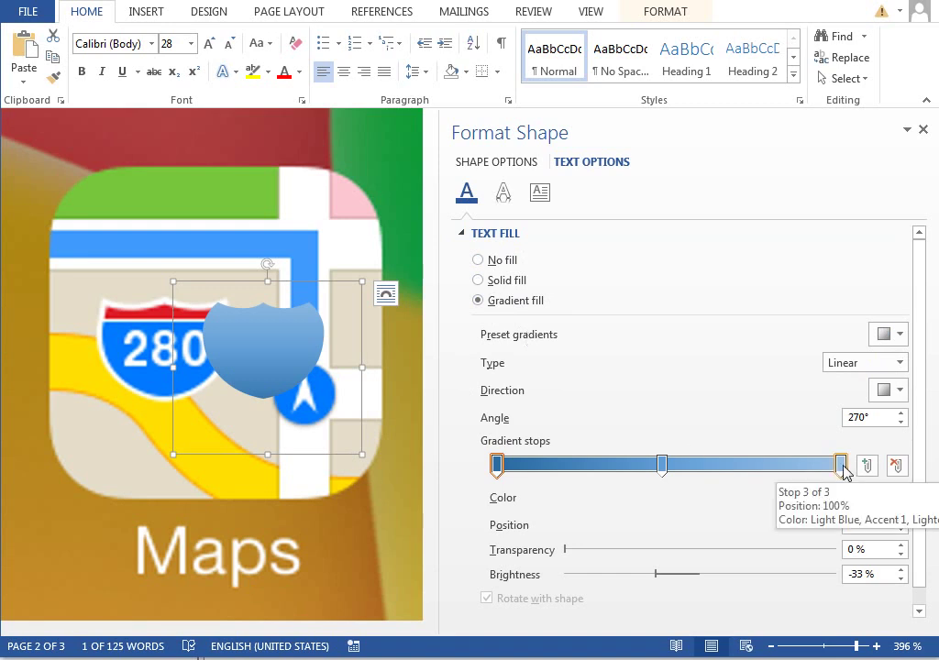
{"action": "left_click", "coordinate": [842, 465]}
{"action": "left_click", "coordinate": [886, 496]}
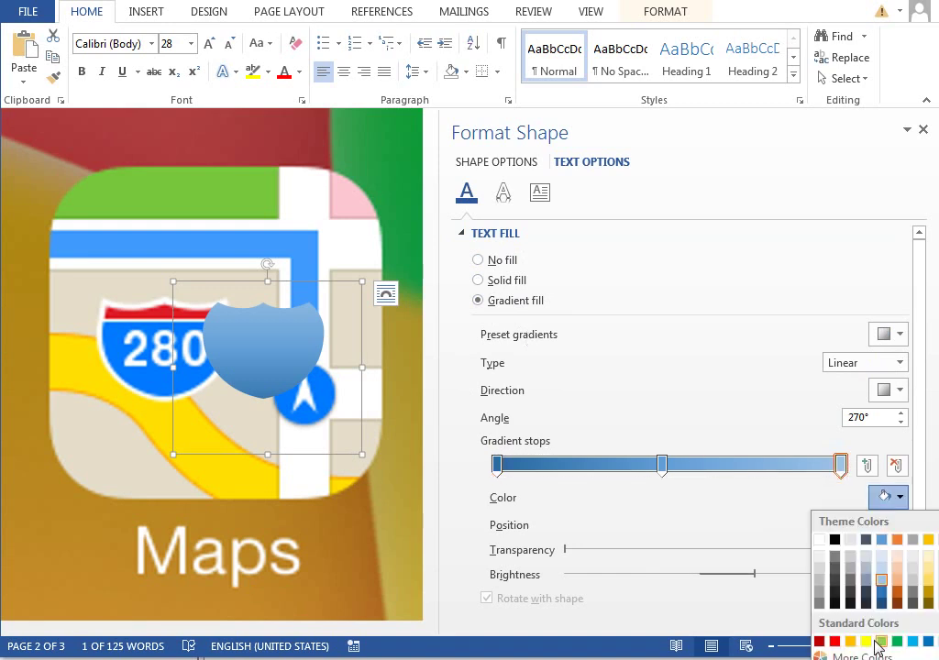
{"action": "left_click", "coordinate": [835, 642]}
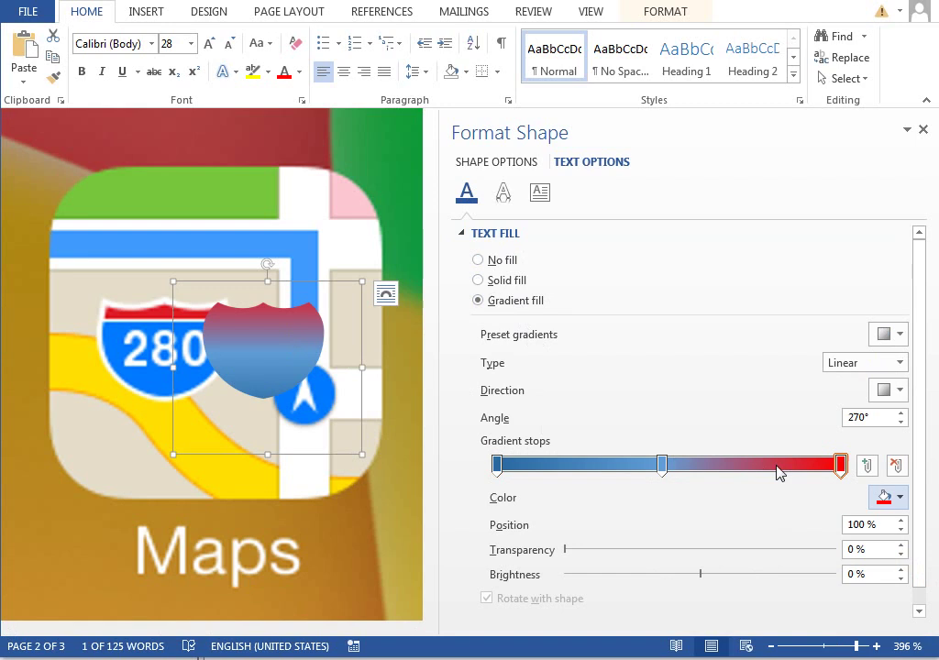
{"action": "left_click", "coordinate": [807, 465]}
{"action": "left_click", "coordinate": [886, 496]}
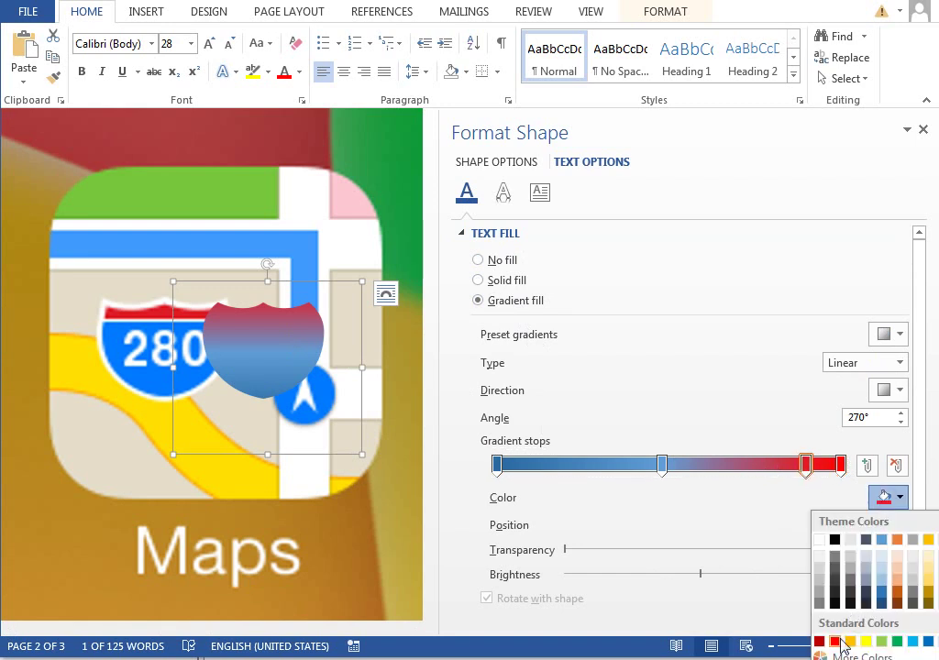
{"action": "left_click", "coordinate": [838, 642]}
Make the two blue gradient stops white, placing one at 83% and the other a little before it
{"action": "left_click_drag", "start_coordinate": [661, 464], "coordinate": [783, 465]}
{"action": "left_click", "coordinate": [887, 496]}
{"action": "left_click", "coordinate": [823, 539]}
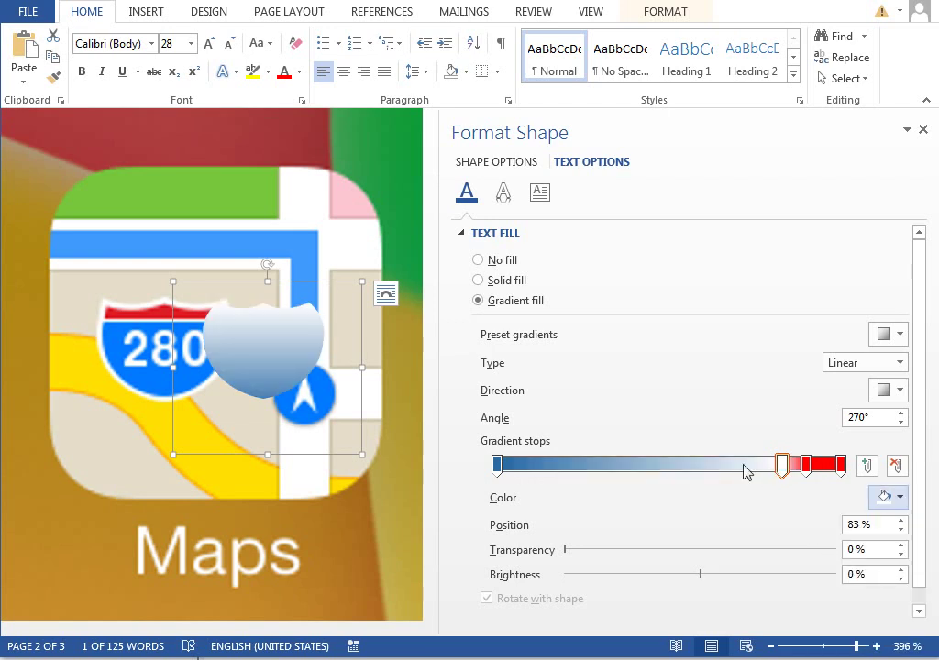
{"action": "left_click_drag", "start_coordinate": [505, 471], "coordinate": [738, 466]}
{"action": "left_click", "coordinate": [886, 496]}
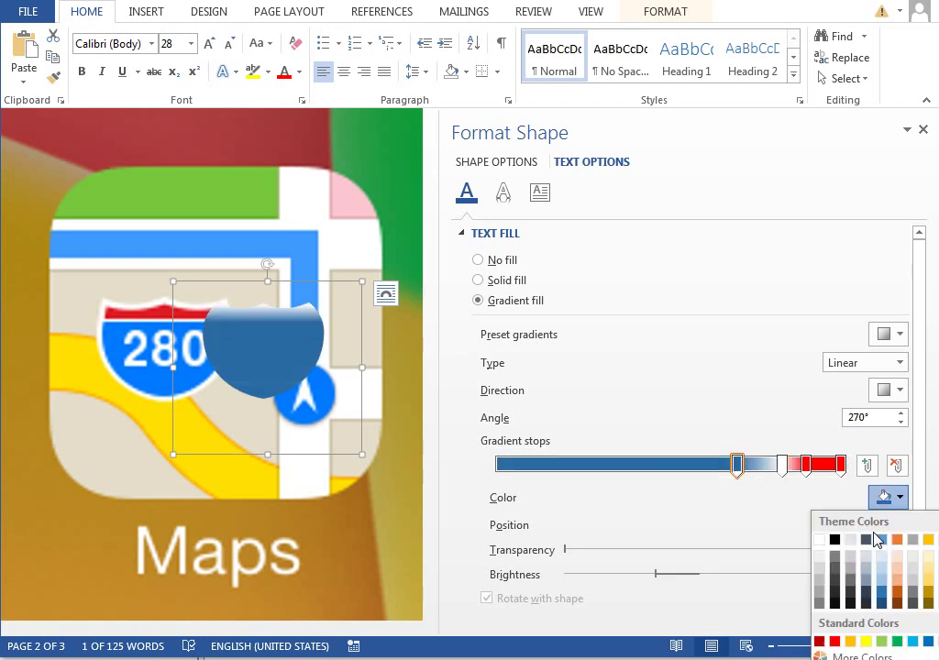
{"action": "left_click", "coordinate": [826, 545]}
Add a gradient stop at 62% and color it bright blue from the standard color palette
{"action": "left_click", "coordinate": [709, 465]}
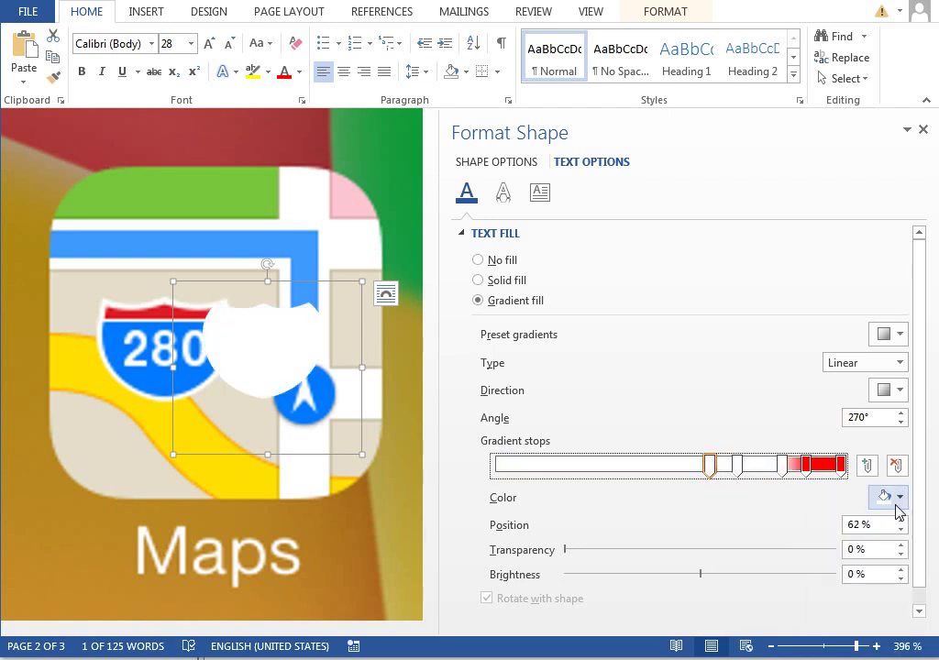
{"action": "left_click", "coordinate": [894, 498]}
{"action": "left_click", "coordinate": [858, 656]}
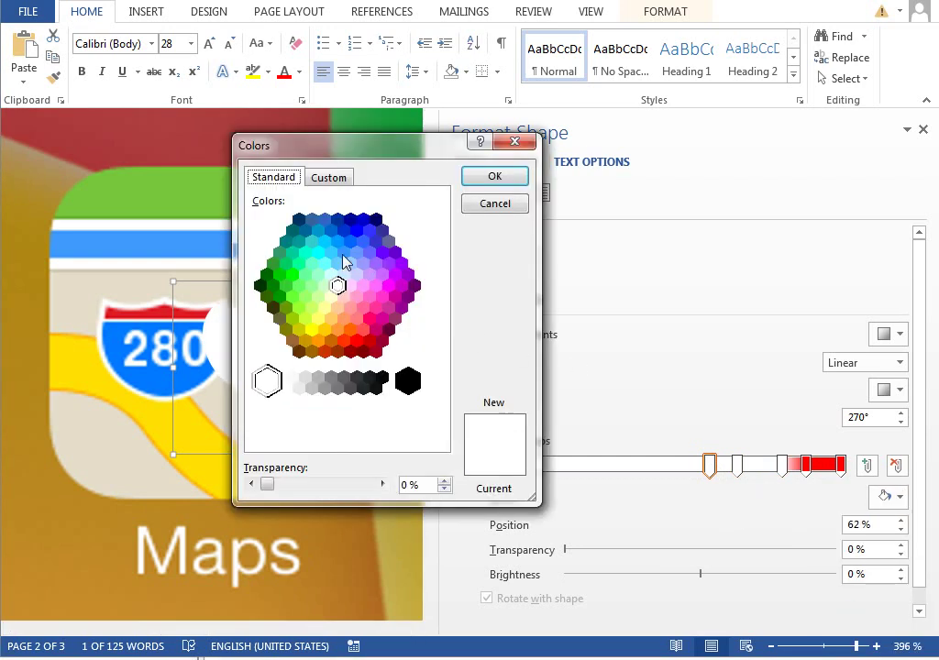
{"action": "left_click", "coordinate": [338, 242]}
{"action": "left_click", "coordinate": [348, 241]}
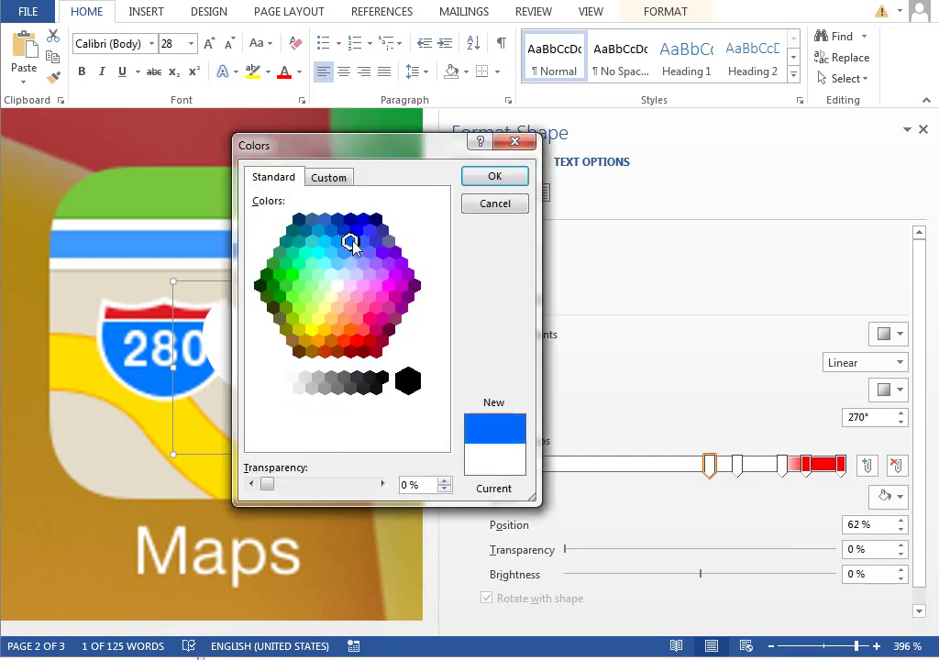
{"action": "left_click", "coordinate": [464, 180]}
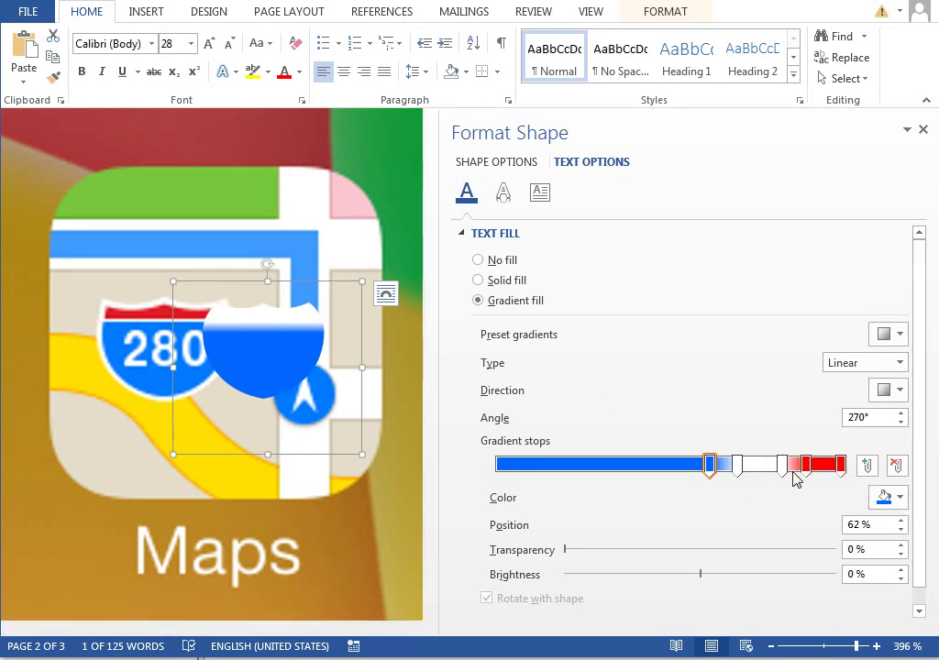
Sharpen the shield's color bands by tightening the gradient stops, with a darker red stop at 74% and the blue stop at 69%
{"action": "left_click_drag", "start_coordinate": [795, 477], "coordinate": [749, 476]}
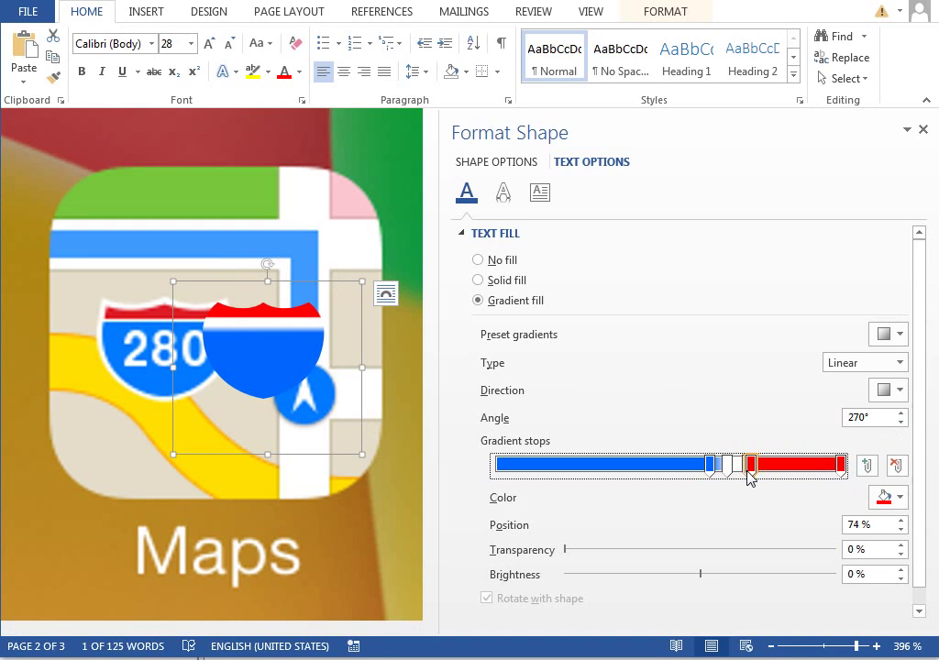
{"action": "left_click", "coordinate": [888, 497]}
{"action": "left_click", "coordinate": [828, 618]}
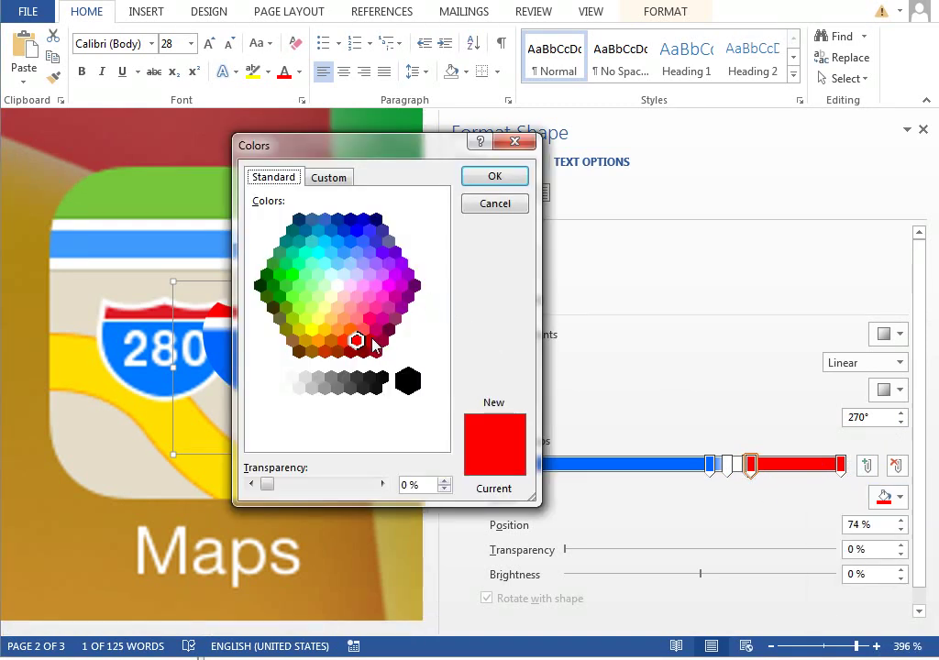
{"action": "key", "text": "Return"}
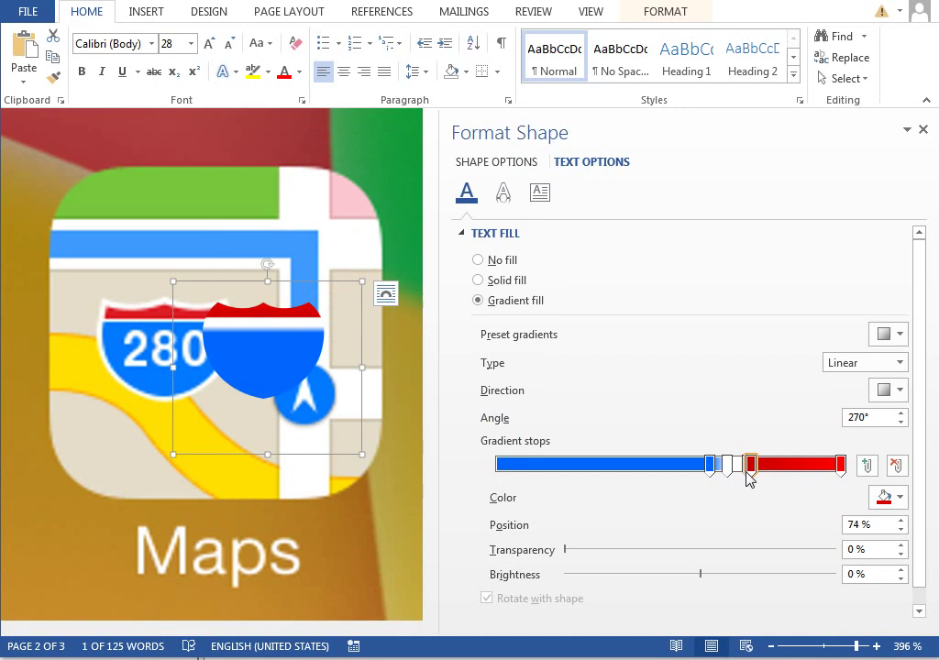
{"action": "mouse_move", "coordinate": [727, 478]}
{"action": "left_mouse_down"}
{"action": "mouse_move", "coordinate": [740, 475]}
{"action": "mouse_move", "coordinate": [719, 476]}
{"action": "mouse_move", "coordinate": [739, 476]}
{"action": "left_mouse_up"}
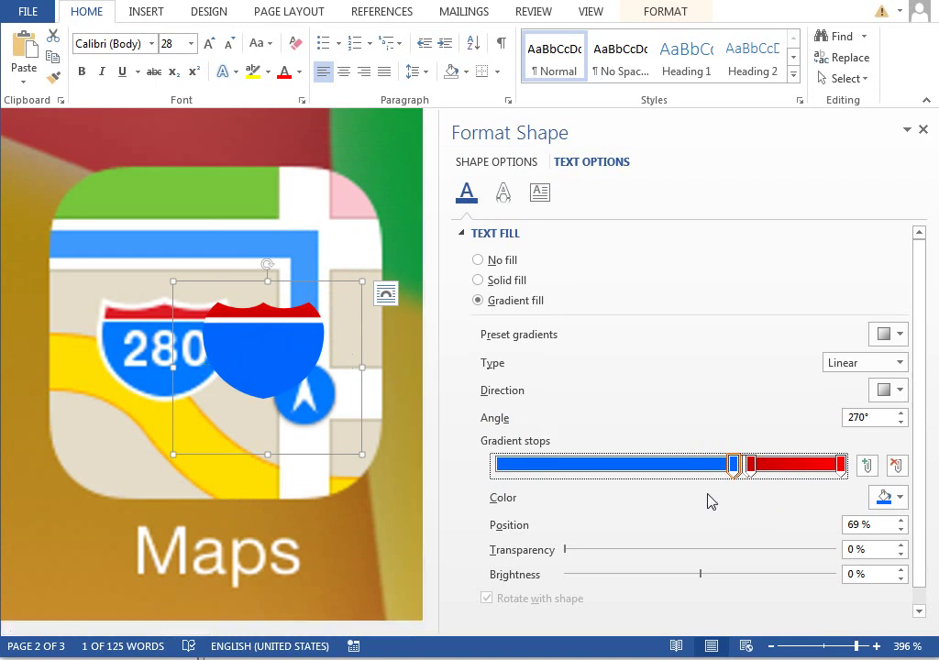
Lighten the shield's blue gradient stop to custom RGB 21, 116, 255 and shift the shield slightly to the right
{"action": "left_click", "coordinate": [887, 497]}
{"action": "left_click", "coordinate": [857, 659]}
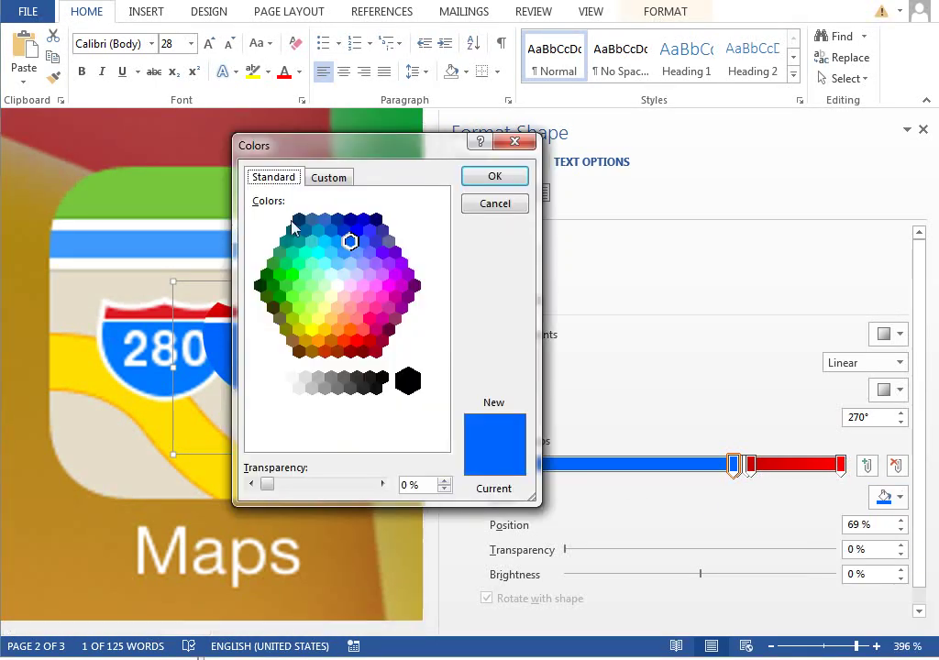
{"action": "left_click", "coordinate": [331, 176]}
{"action": "left_click", "coordinate": [436, 275]}
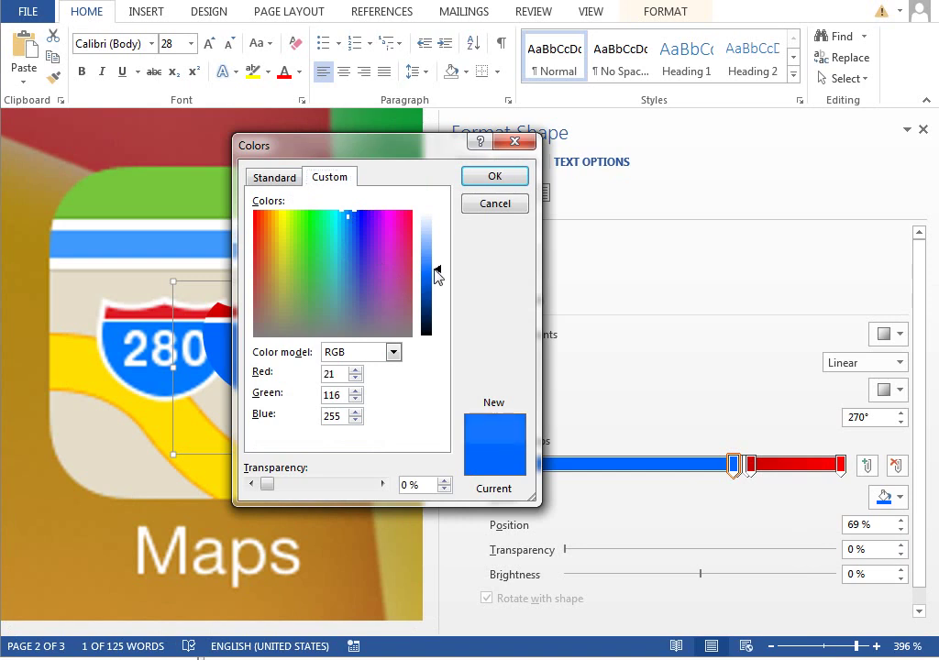
{"action": "key", "text": "Return"}
{"action": "left_click_drag", "start_coordinate": [327, 282], "coordinate": [358, 284]}
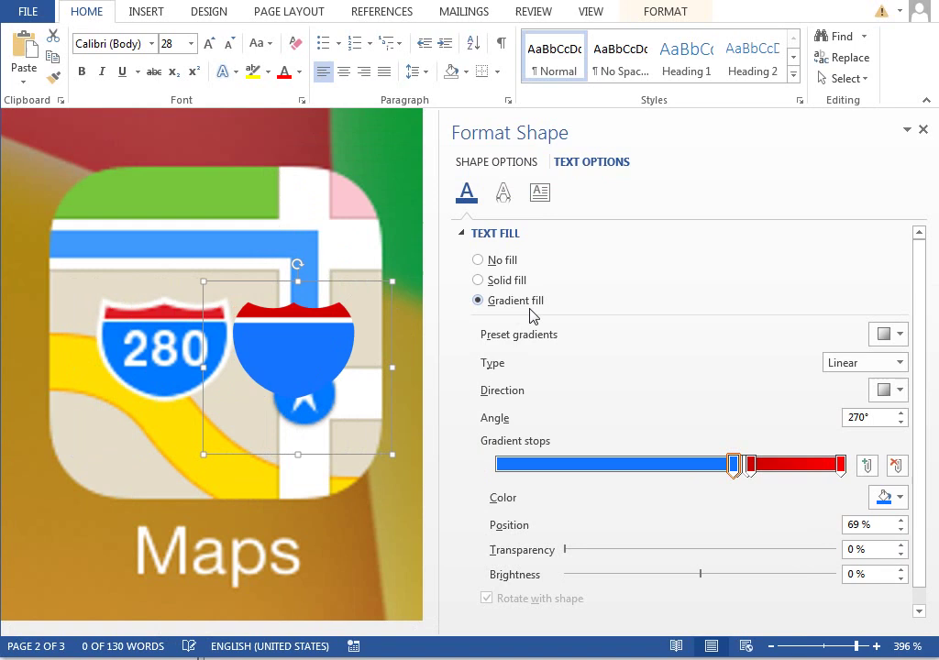
Add a solid white text outline to the shield symbol
{"action": "scroll", "coordinate": [584, 309], "scroll_direction": "down", "scroll_amount": 1}
{"action": "left_click", "coordinate": [509, 611]}
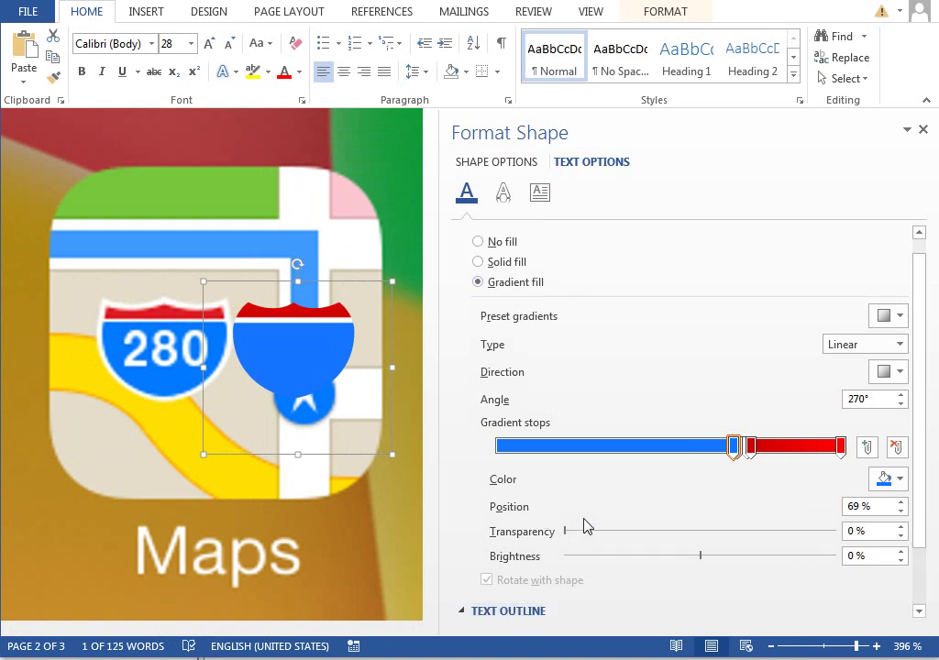
{"action": "left_click", "coordinate": [525, 588]}
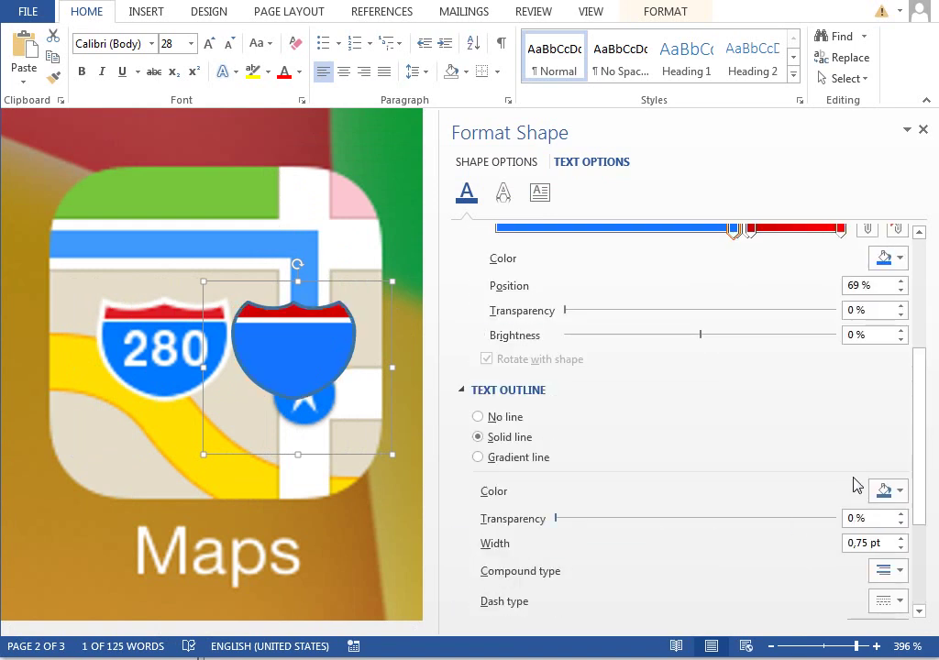
{"action": "left_click", "coordinate": [889, 490]}
{"action": "left_click", "coordinate": [819, 533]}
{"action": "scroll", "coordinate": [839, 492], "scroll_direction": "down", "scroll_amount": 5}
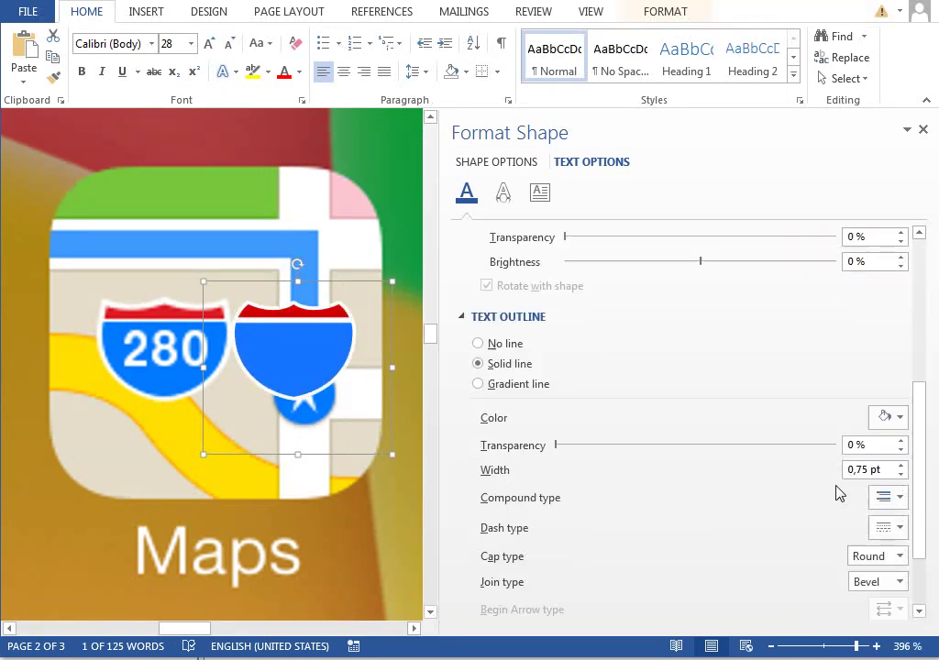
Set the shield's white outline width to 1.25 pt and place the shield over the icon's original 280 shield
{"action": "left_click", "coordinate": [901, 366]}
{"action": "left_click", "coordinate": [901, 366]}
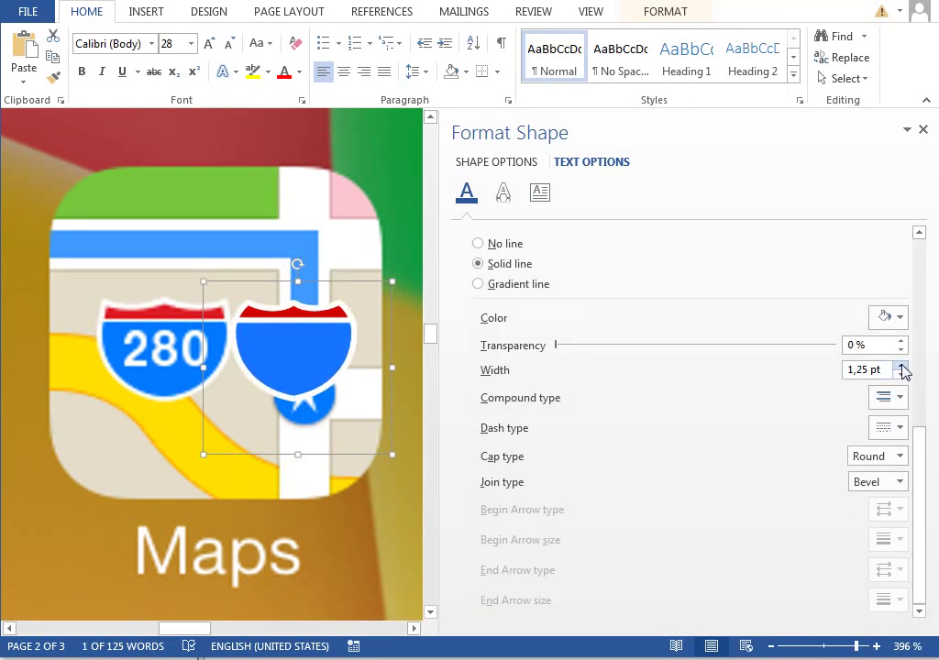
{"action": "left_click", "coordinate": [902, 366]}
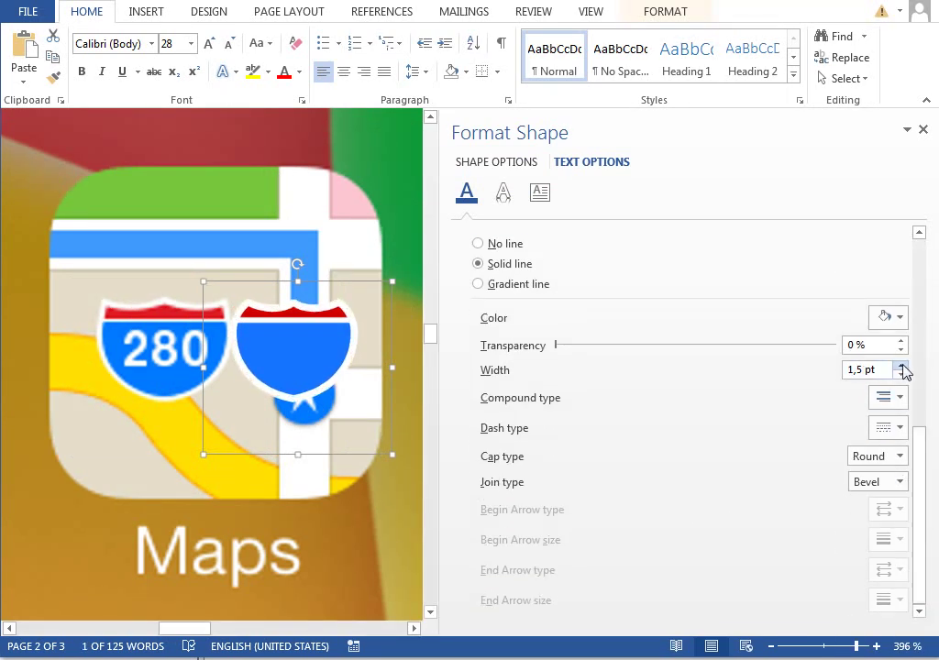
{"action": "left_click", "coordinate": [901, 375]}
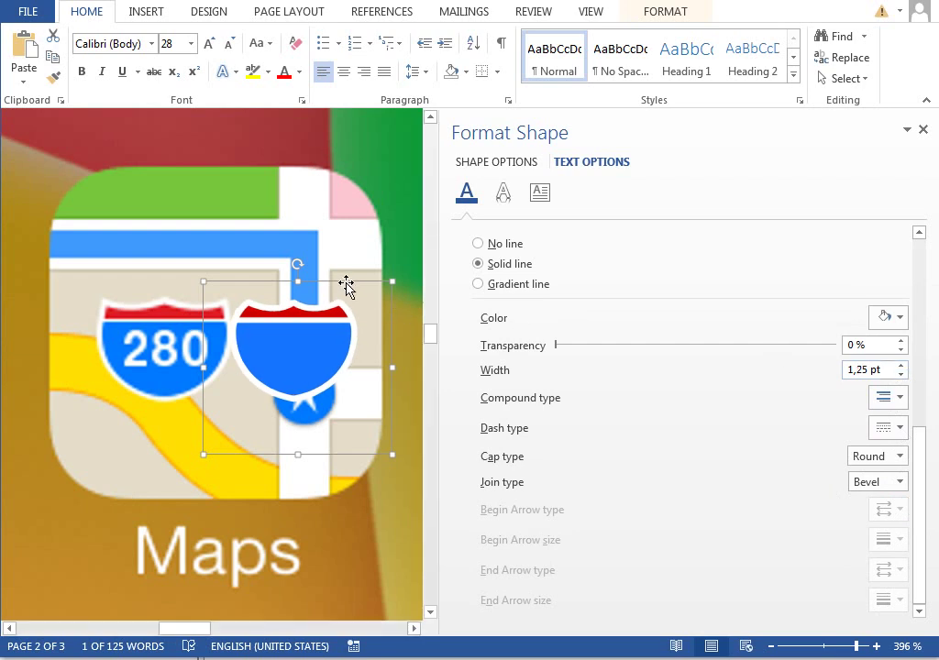
{"action": "left_click_drag", "start_coordinate": [347, 285], "coordinate": [215, 277]}
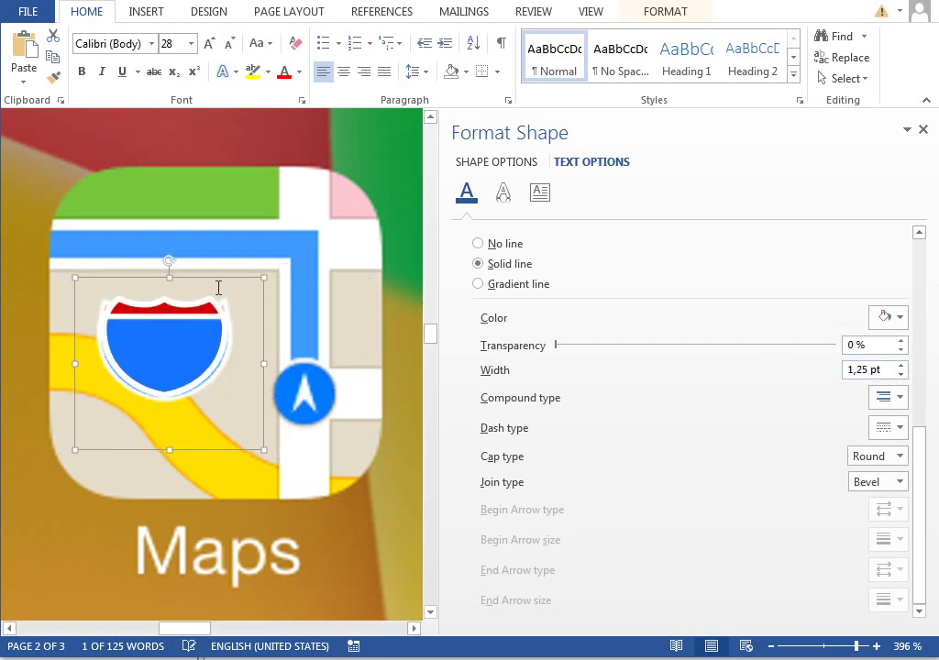
Draw a text box about 9.16 mm wide and 6.95 mm high above the shield and enter 280 at 9 pt
{"action": "left_click", "coordinate": [145, 11]}
{"action": "left_click", "coordinate": [253, 57]}
{"action": "left_click", "coordinate": [246, 120]}
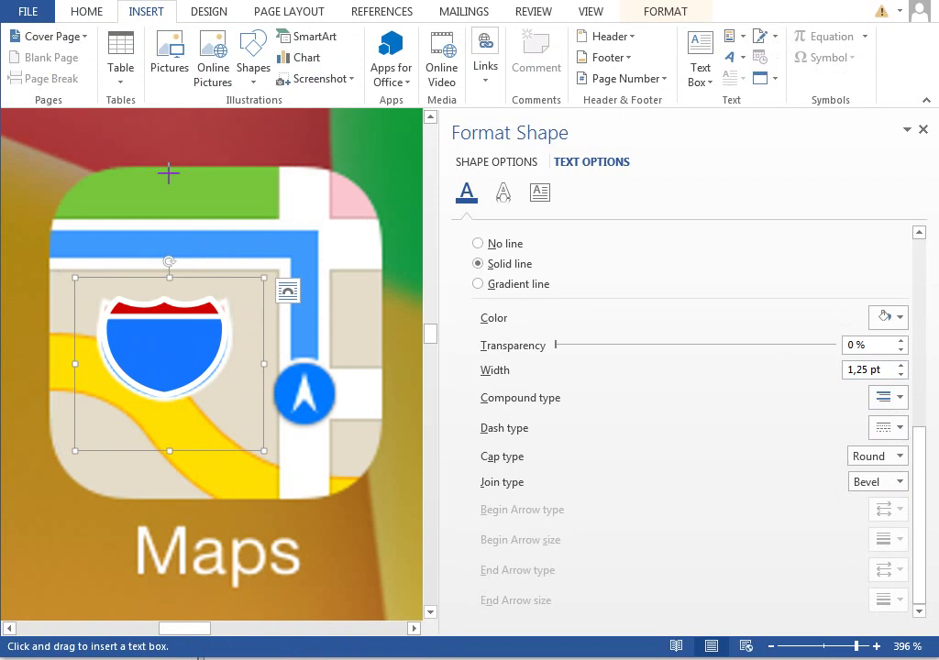
{"action": "left_click_drag", "start_coordinate": [168, 172], "coordinate": [294, 266]}
{"action": "type", "text": "2"}
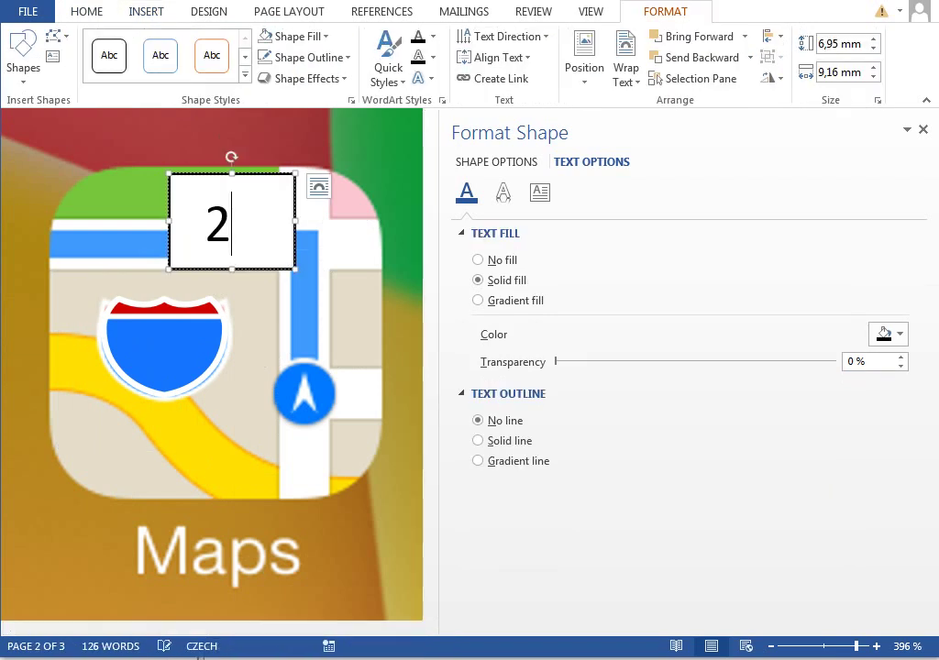
{"action": "key", "text": "ctrl+a"}
{"action": "left_click", "coordinate": [86, 12]}
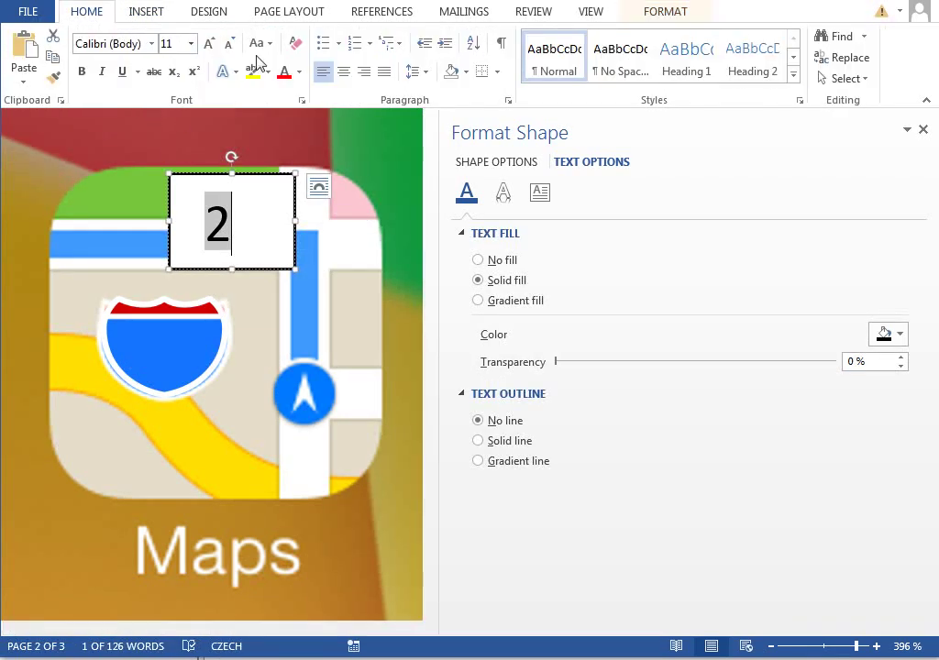
{"action": "type", "text": "8"}
Remove the 280 text box's fill and outline, and set its left, right, top and bottom margins to 0 mm
{"action": "left_click", "coordinate": [679, 11]}
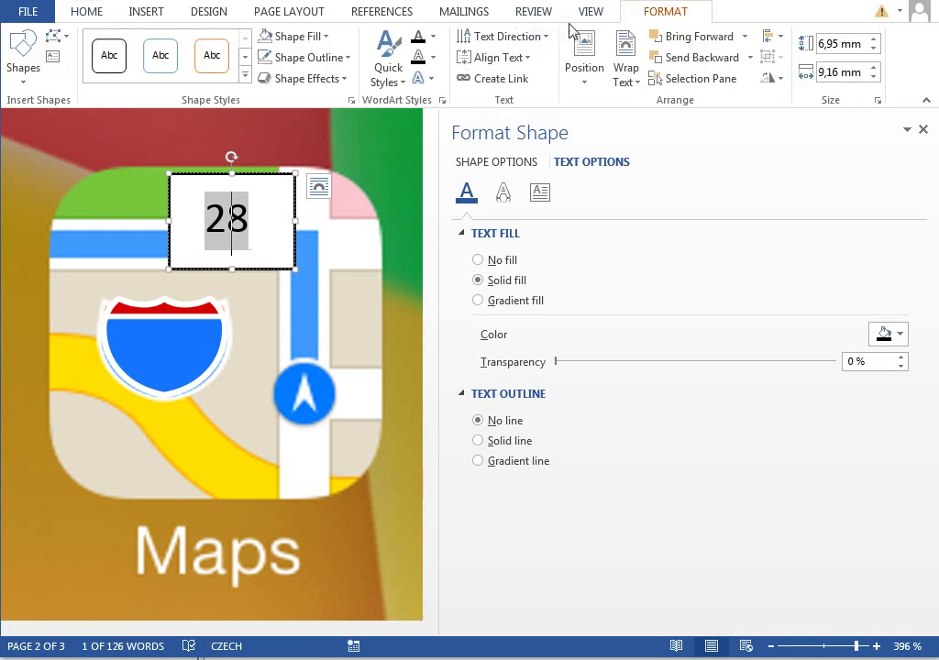
{"action": "left_click", "coordinate": [265, 35]}
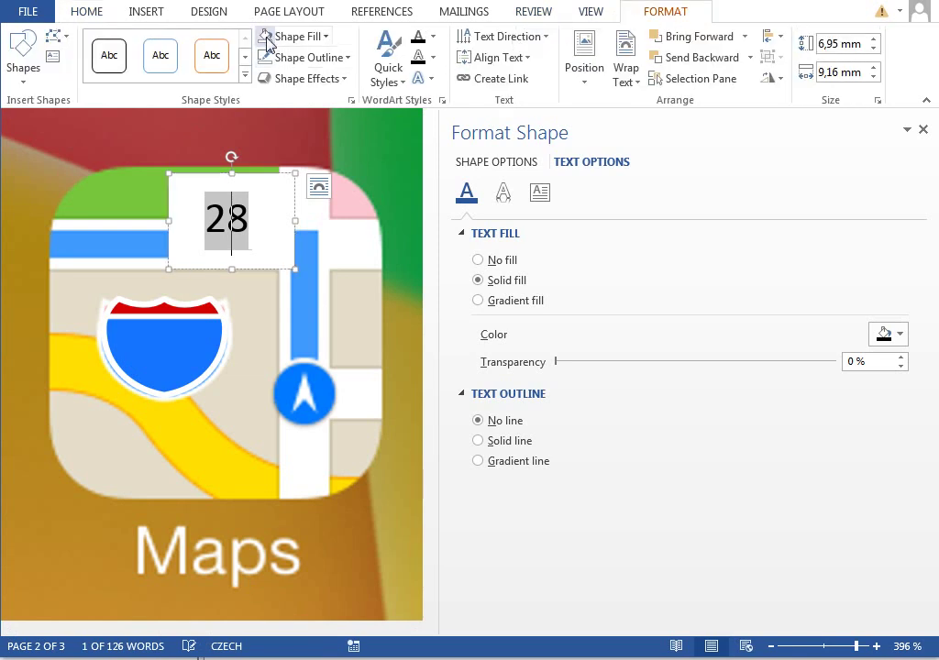
{"action": "left_click", "coordinate": [539, 191]}
{"action": "triple_click", "coordinate": [868, 355]}
{"action": "type", "text": "0"}
{"action": "key", "text": "Tab"}
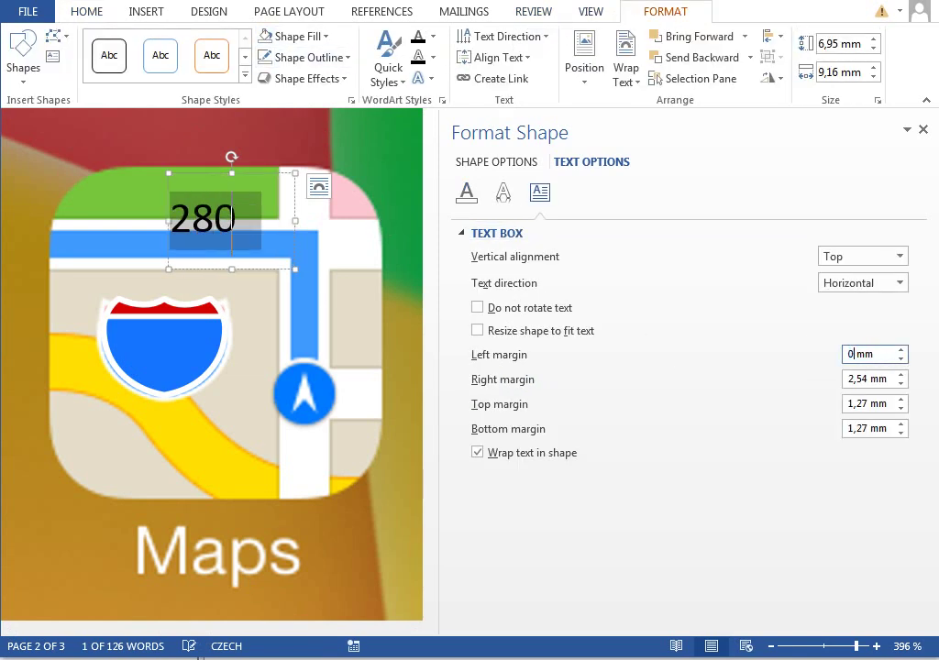
{"action": "type", "text": "0"}
{"action": "key", "text": "Tab"}
{"action": "type", "text": "0"}
{"action": "key", "text": "Tab"}
{"action": "type", "text": "0"}
Center the number 280 and format it as bold white Segoe UI at 7 pt
{"action": "left_click", "coordinate": [87, 13]}
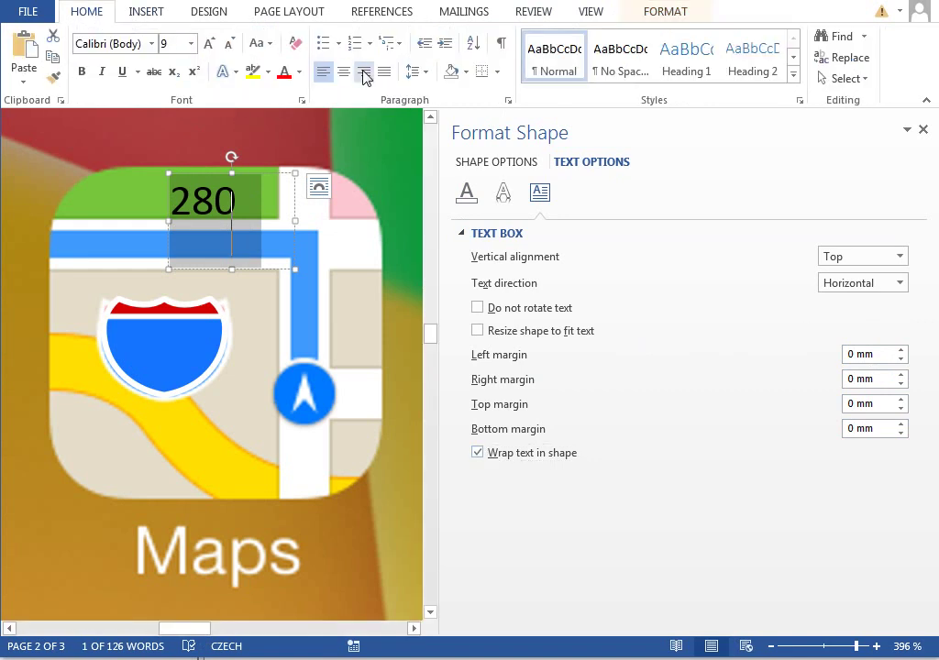
{"action": "left_click", "coordinate": [344, 71]}
{"action": "left_click", "coordinate": [130, 41]}
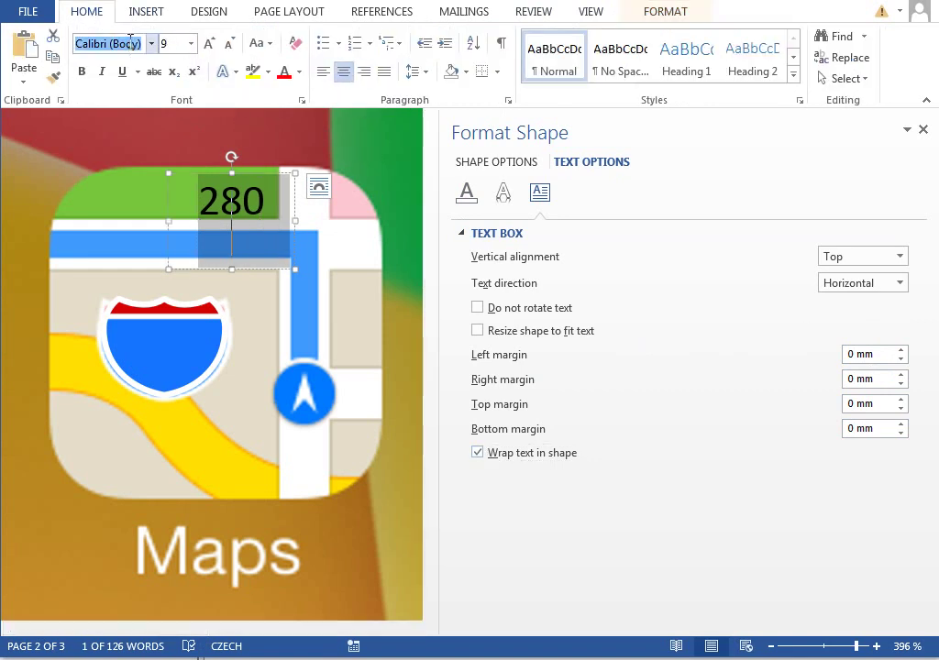
{"action": "type", "text": "Segioe UI"}
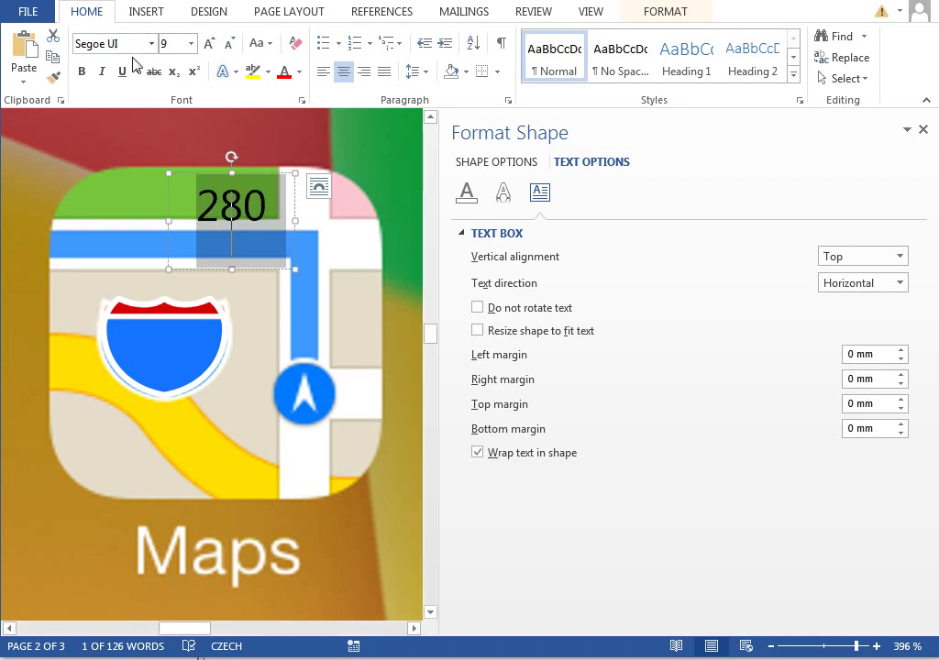
{"action": "left_click", "coordinate": [82, 71]}
{"action": "left_click", "coordinate": [230, 43]}
{"action": "left_click", "coordinate": [229, 43]}
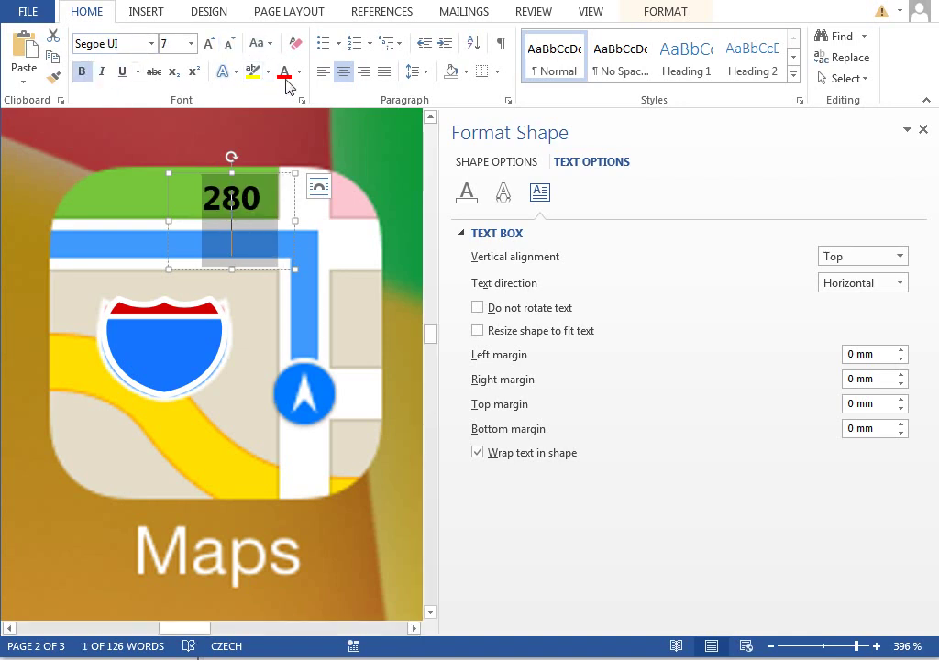
{"action": "left_click", "coordinate": [299, 72]}
{"action": "left_click", "coordinate": [284, 140]}
Place the 280 text box on the shield's blue area and enlarge the number to 9 pt
{"action": "left_click_drag", "start_coordinate": [260, 178], "coordinate": [192, 322]}
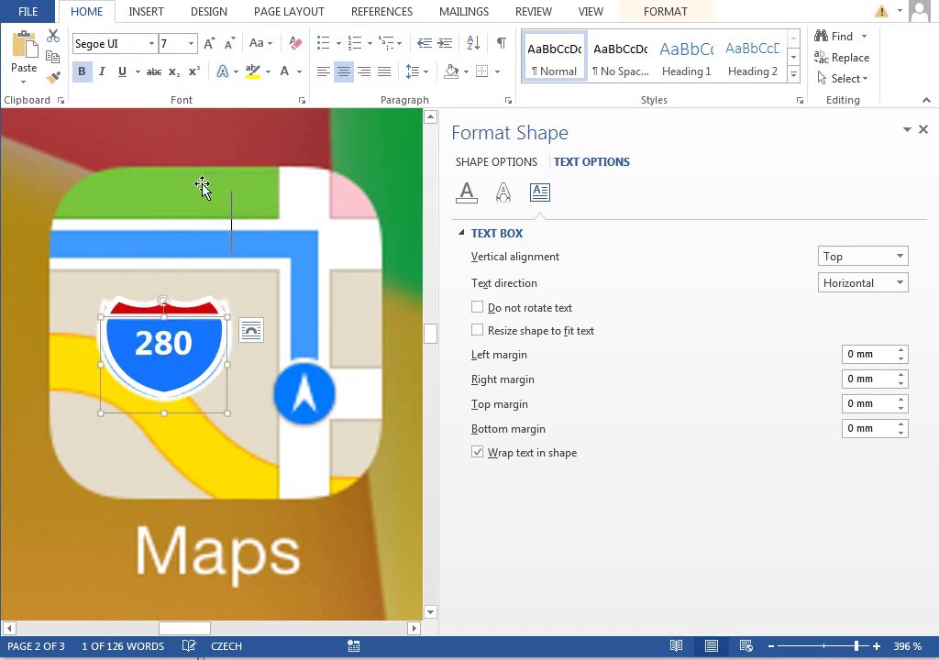
{"action": "left_click", "coordinate": [209, 44]}
{"action": "left_click", "coordinate": [209, 44]}
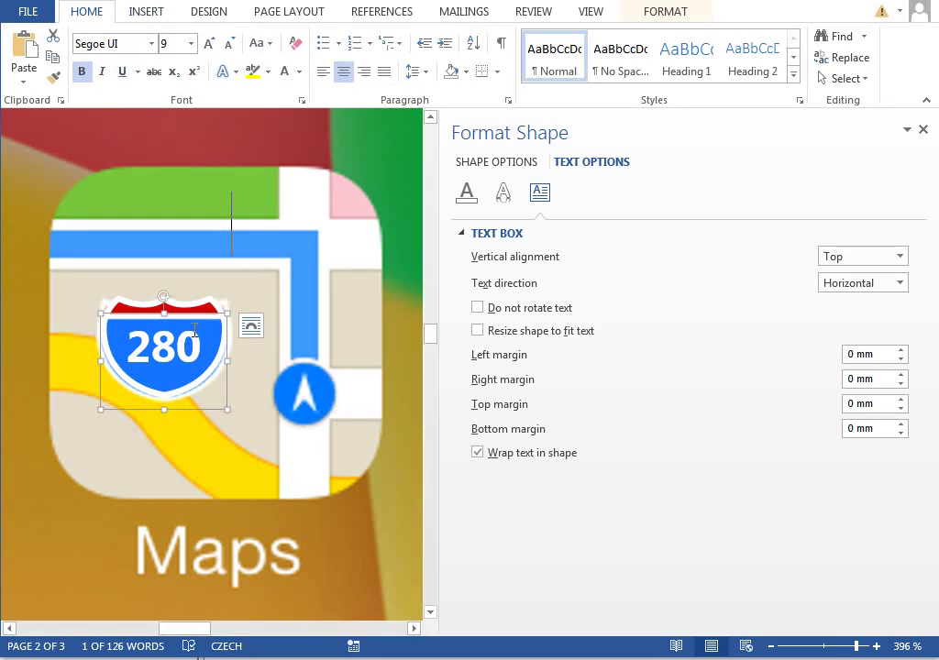
Duplicate the 280 text box over the icon's navigation marker and bring up the Segoe UI Symbol characters for its selected text
{"action": "left_click_drag", "start_coordinate": [183, 314], "coordinate": [348, 308]}
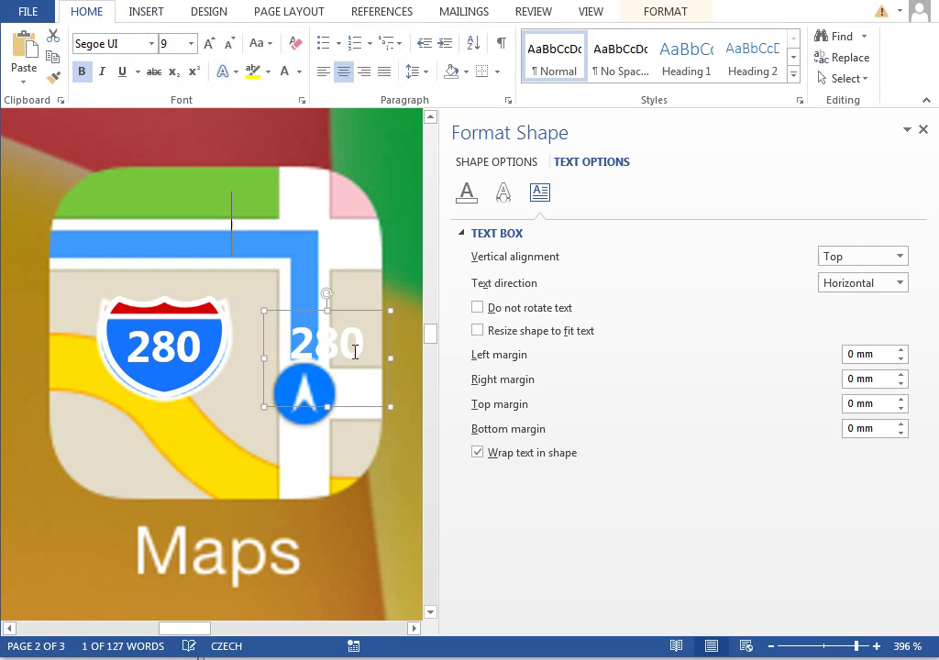
{"action": "left_click", "coordinate": [145, 11]}
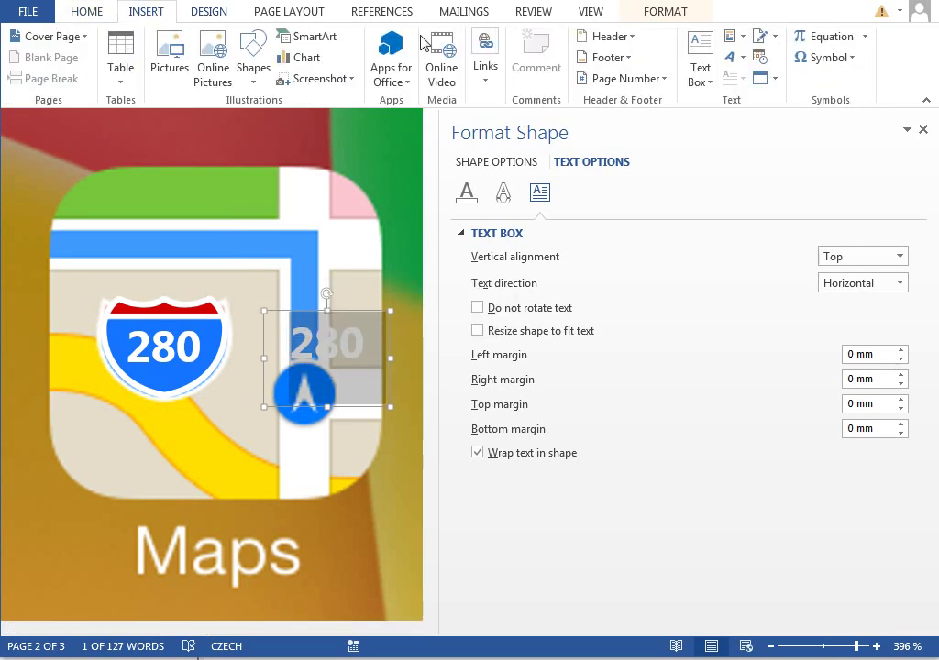
{"action": "left_click", "coordinate": [826, 58]}
{"action": "left_click", "coordinate": [819, 194]}
{"action": "left_click", "coordinate": [403, 171]}
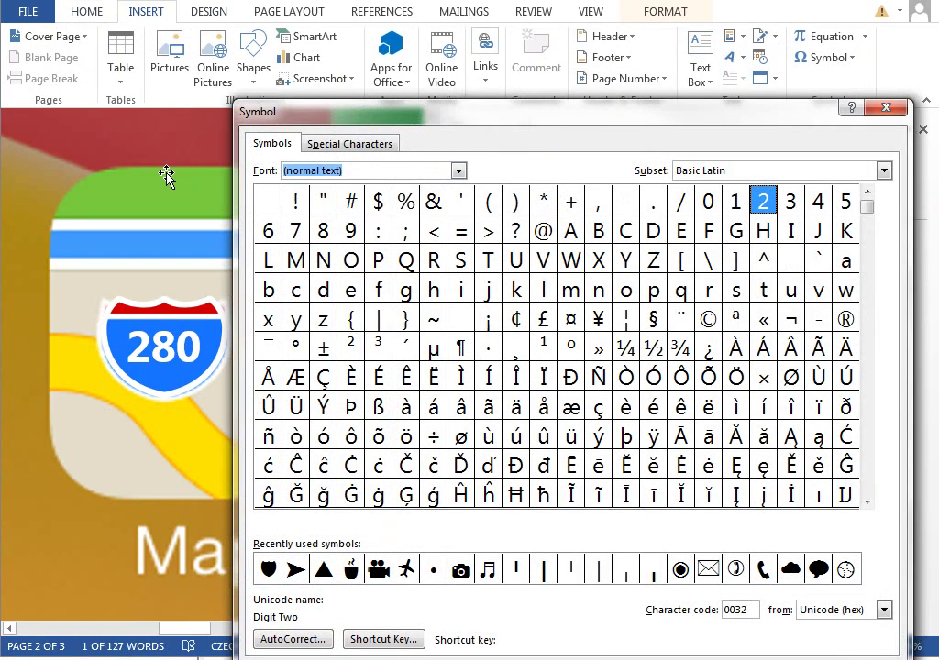
{"action": "type", "text": "segoe ui symbol"}
{"action": "key", "text": "Return"}
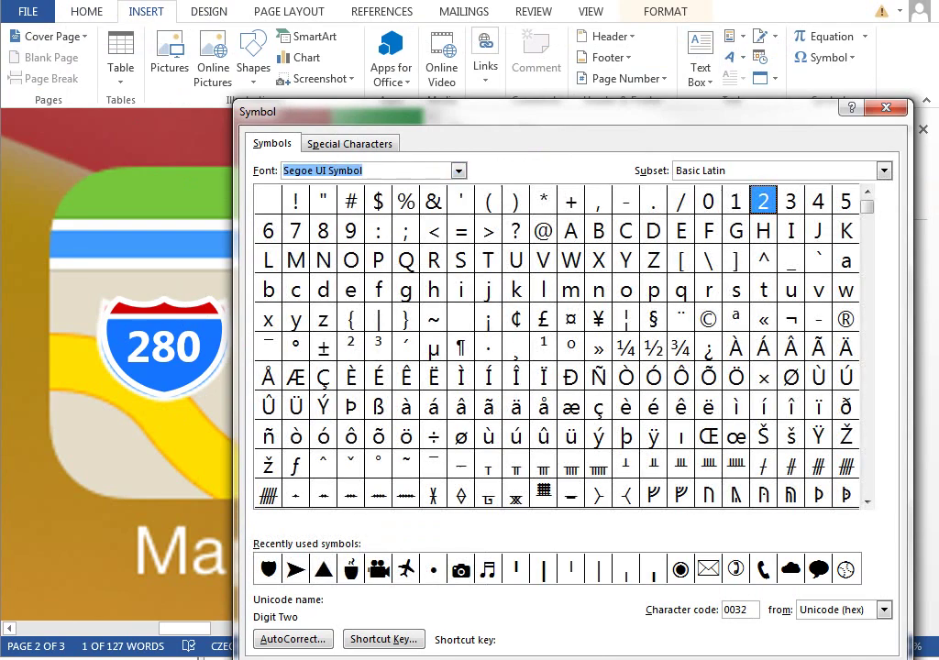
Replace the copied 280 text with the solid right-pointing arrowhead from the Dingbats subset
{"action": "left_click", "coordinate": [870, 475]}
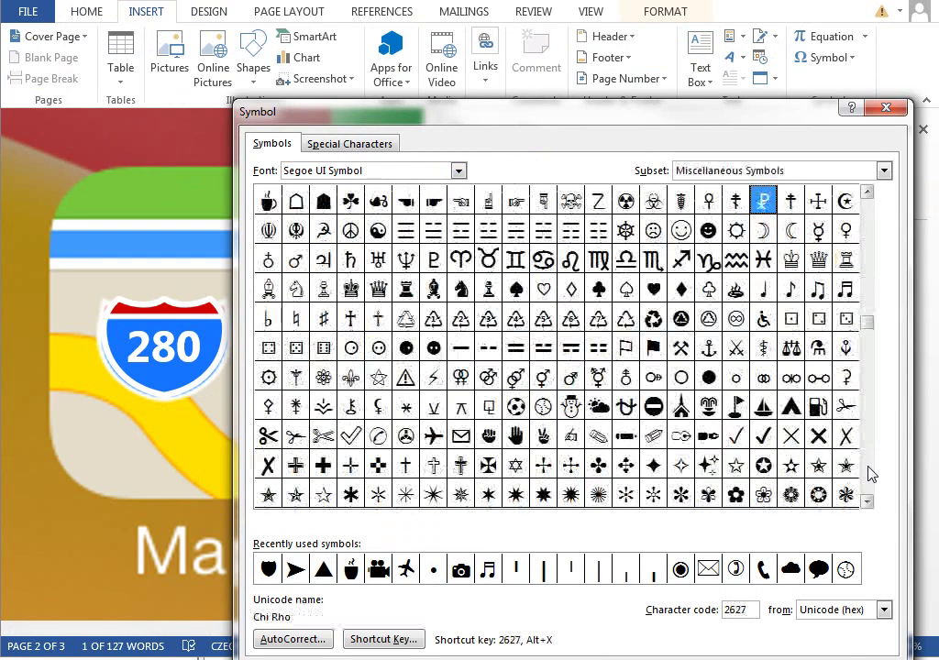
{"action": "left_click_drag", "start_coordinate": [869, 474], "coordinate": [871, 293]}
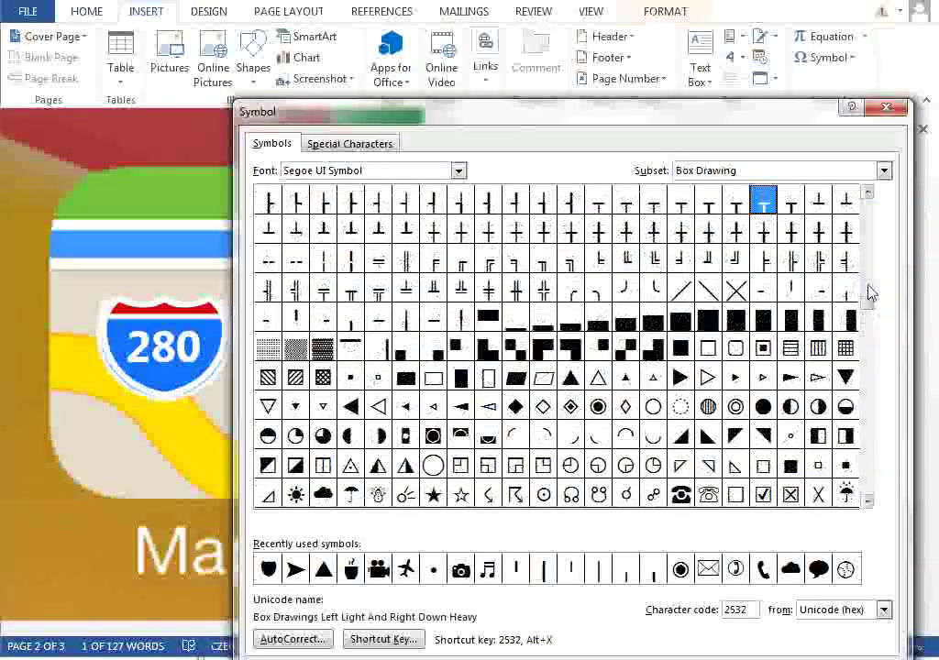
{"action": "left_click", "coordinate": [871, 429]}
{"action": "left_click", "coordinate": [871, 429]}
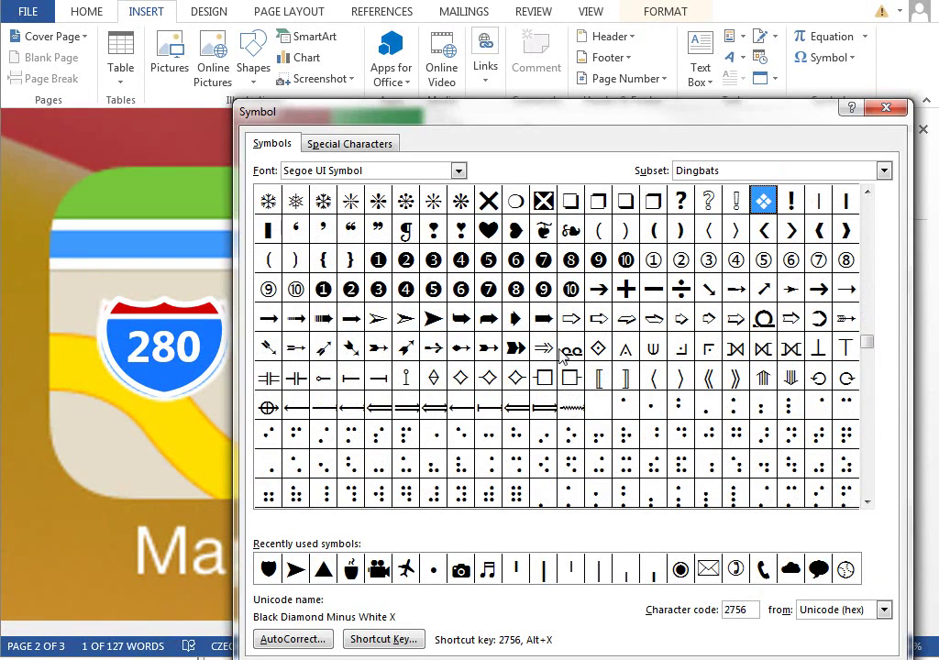
{"action": "left_click", "coordinate": [433, 318]}
{"action": "double_click", "coordinate": [432, 318]}
{"action": "key", "text": "Escape"}
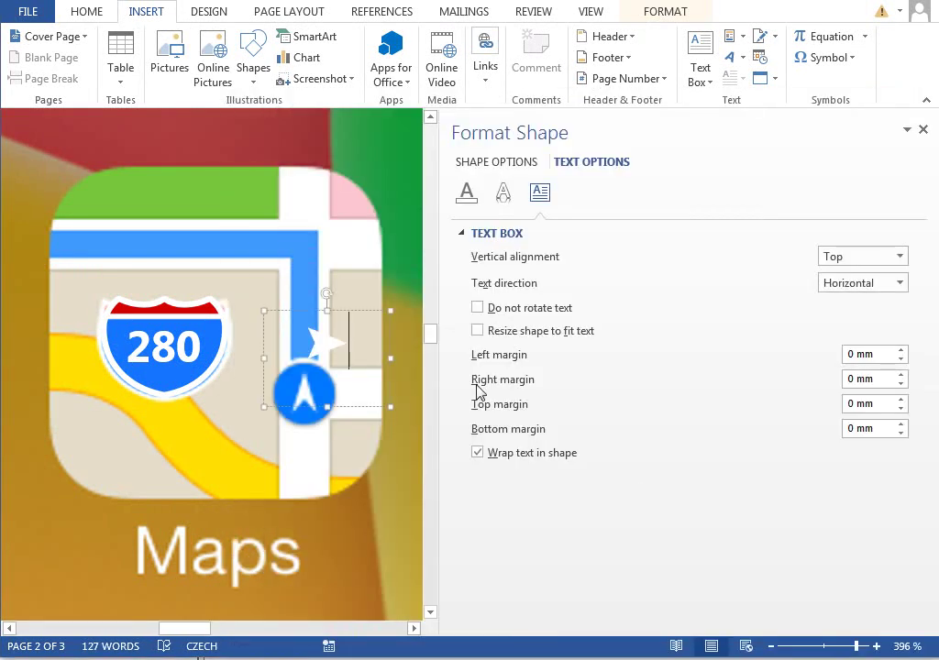
Rotate the arrowhead text box 90° counterclockwise and align it over the arrow in the icon's blue navigation circle
{"action": "left_click_drag", "start_coordinate": [328, 293], "coordinate": [259, 352]}
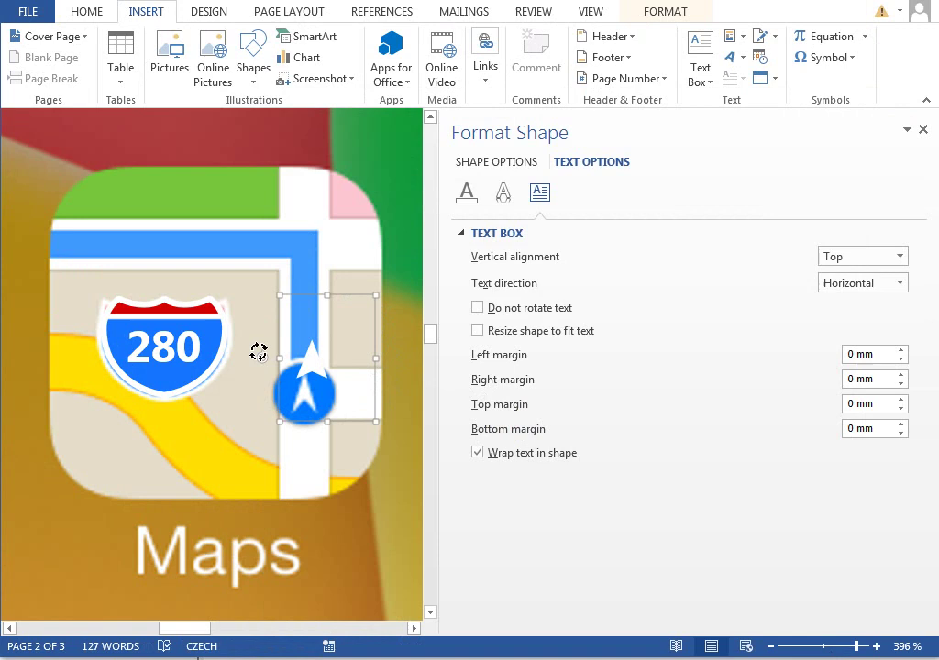
{"action": "left_click_drag", "start_coordinate": [348, 300], "coordinate": [343, 330]}
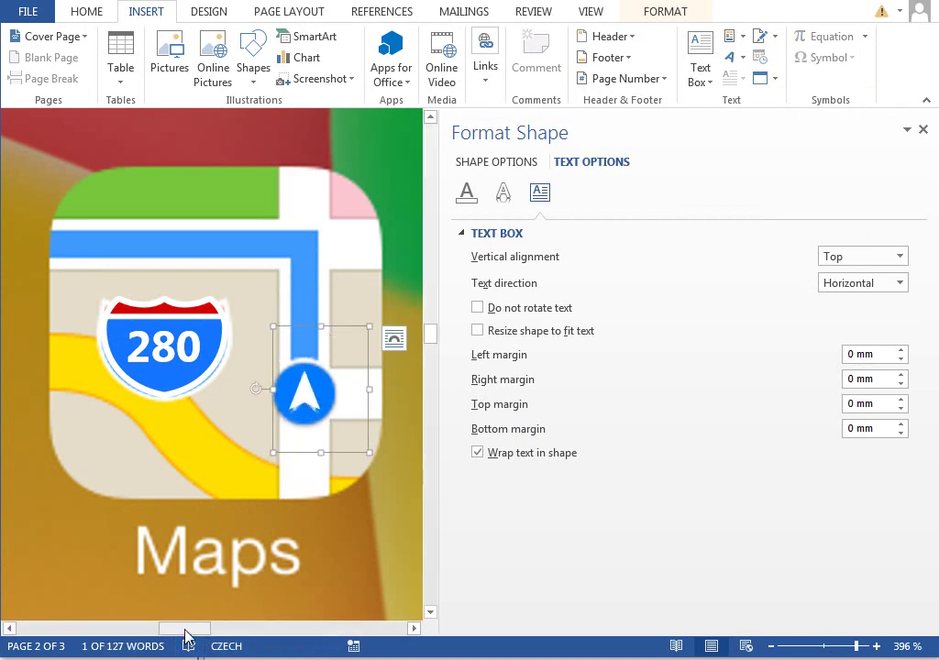
Draw a circle of about 4.82 mm at the blue road's corner and fill it with the shield's bright blue
{"action": "left_click_drag", "start_coordinate": [184, 631], "coordinate": [190, 631]}
{"action": "left_click", "coordinate": [255, 60]}
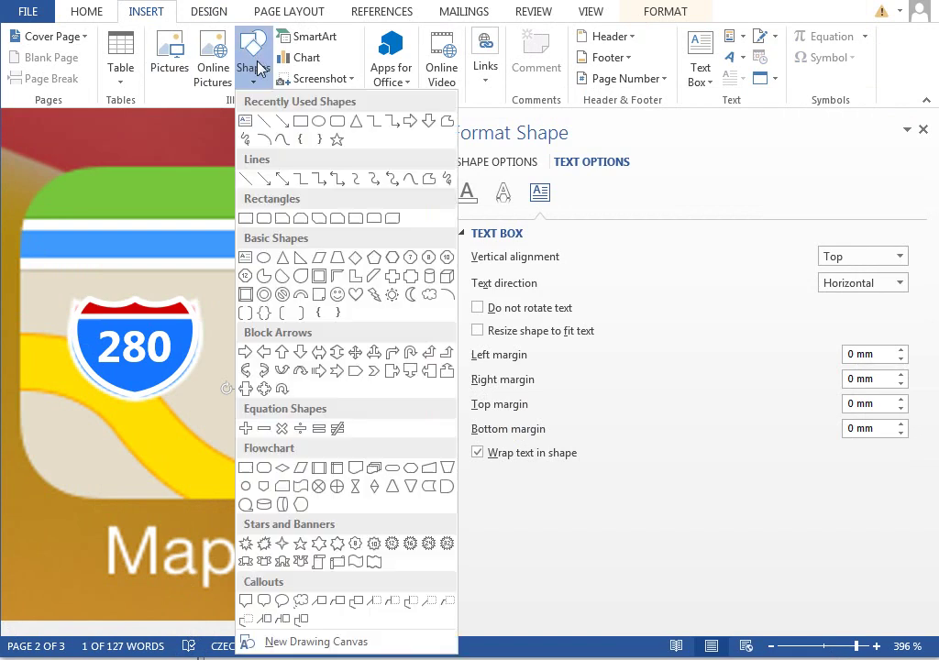
{"action": "left_click", "coordinate": [323, 122]}
{"action": "mouse_move", "coordinate": [230, 209]}
{"action": "left_mouse_down"}
{"action": "mouse_move", "coordinate": [304, 259]}
{"action": "mouse_move", "coordinate": [301, 275]}
{"action": "left_mouse_up"}
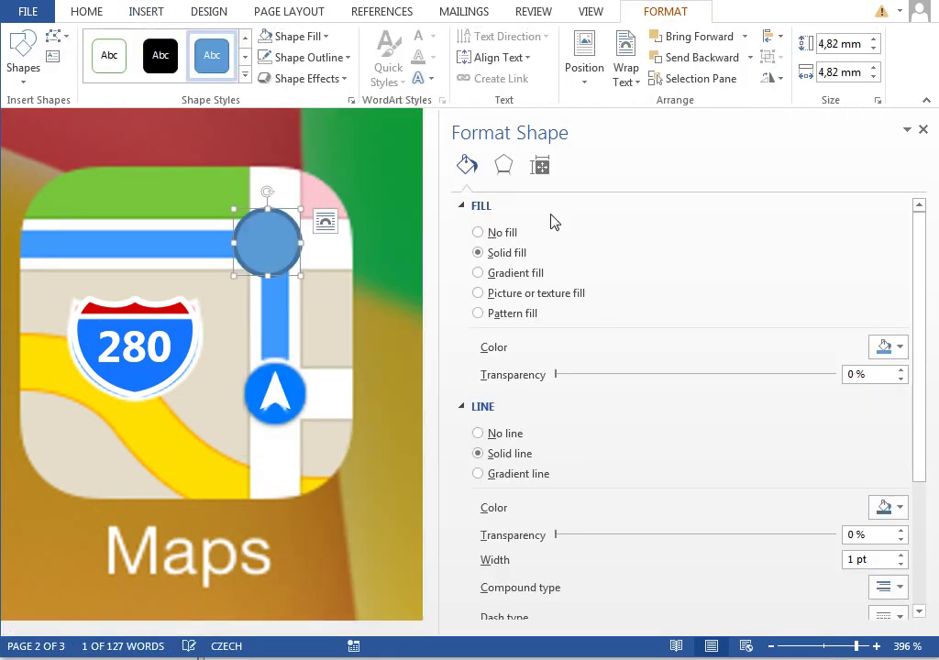
{"action": "left_click", "coordinate": [886, 347]}
{"action": "left_click", "coordinate": [820, 525]}
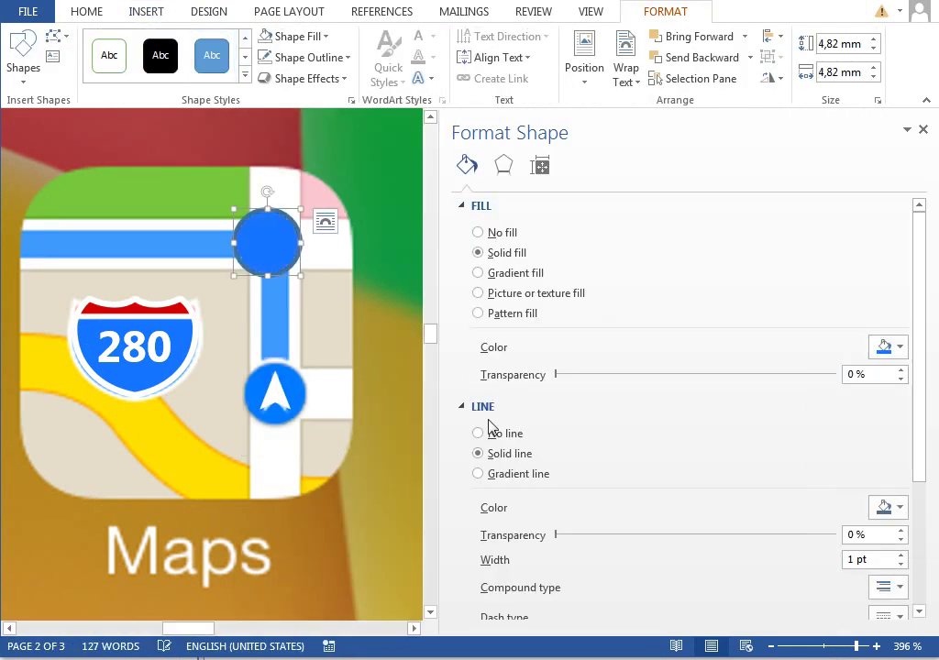
Remove the blue circle's outline and place it over the icon's navigation marker, behind the arrowhead text box brought to the front
{"action": "left_click_drag", "start_coordinate": [267, 243], "coordinate": [181, 383]}
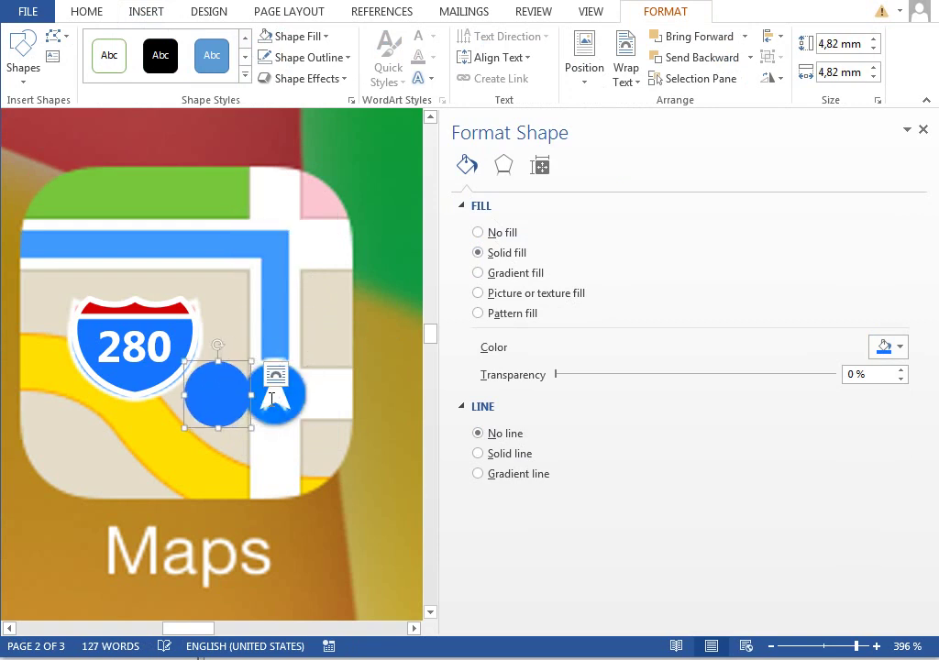
{"action": "left_click", "coordinate": [285, 346]}
{"action": "right_click", "coordinate": [285, 346]}
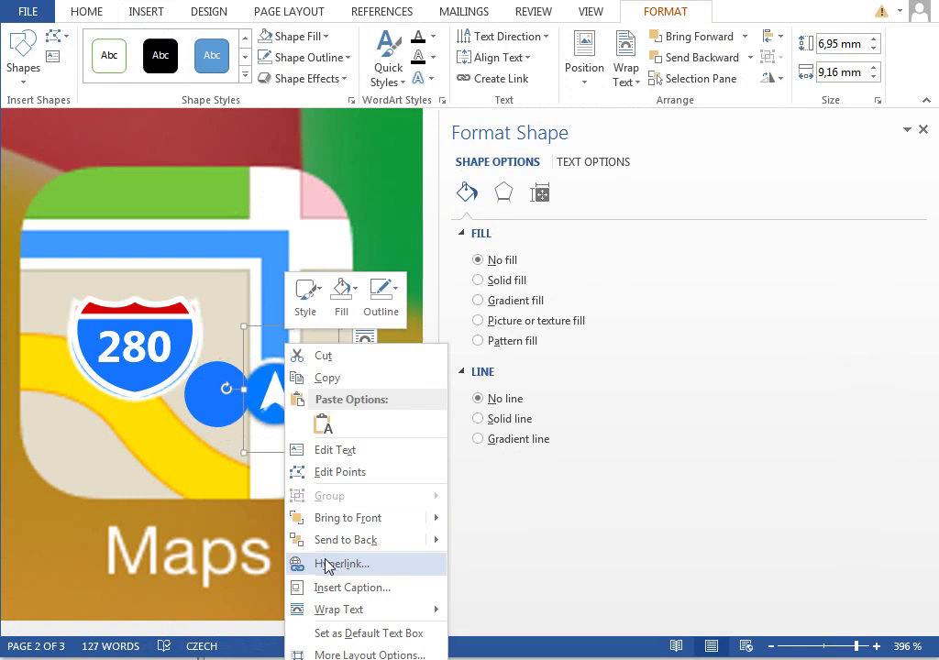
{"action": "left_click", "coordinate": [314, 521]}
{"action": "left_click_drag", "start_coordinate": [238, 404], "coordinate": [276, 409]}
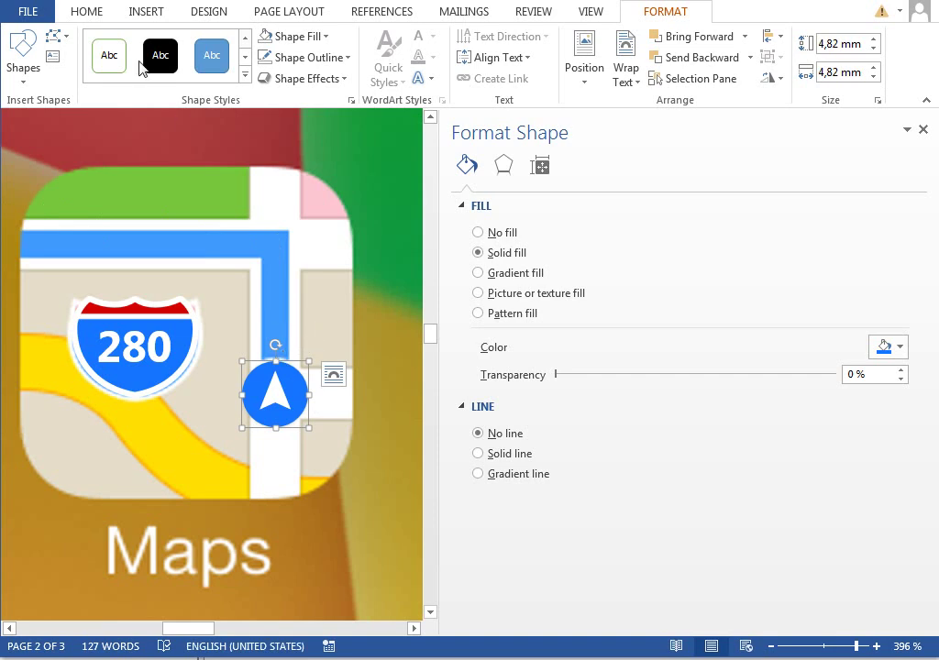
Draw an L-Shape about 24.4 mm wide and 14.91 mm high over the Maps icon, starting at the blue road's outer end
{"action": "left_click", "coordinate": [146, 12]}
{"action": "left_click", "coordinate": [254, 57]}
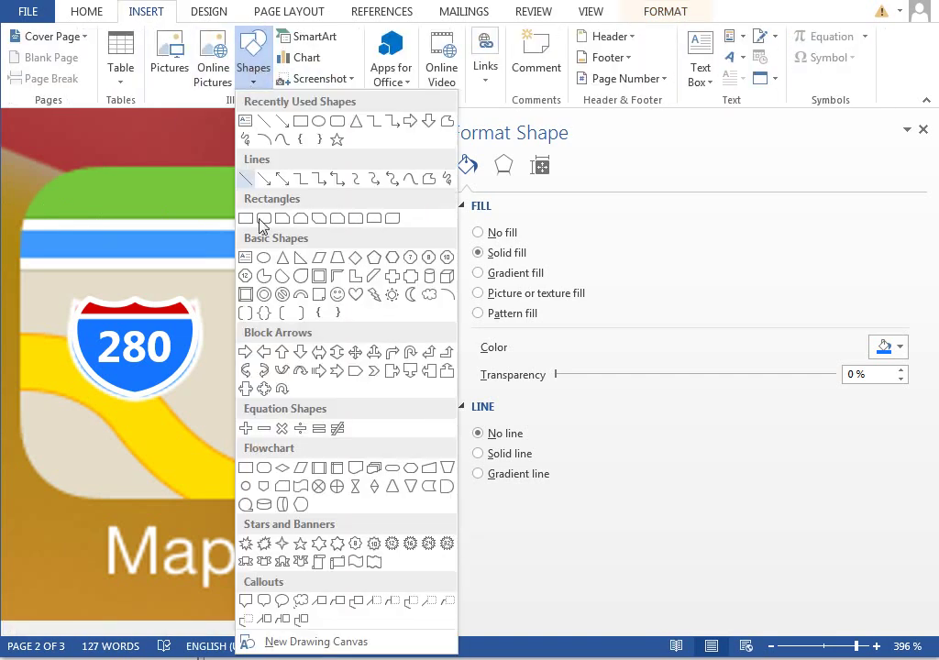
{"action": "left_click", "coordinate": [356, 277]}
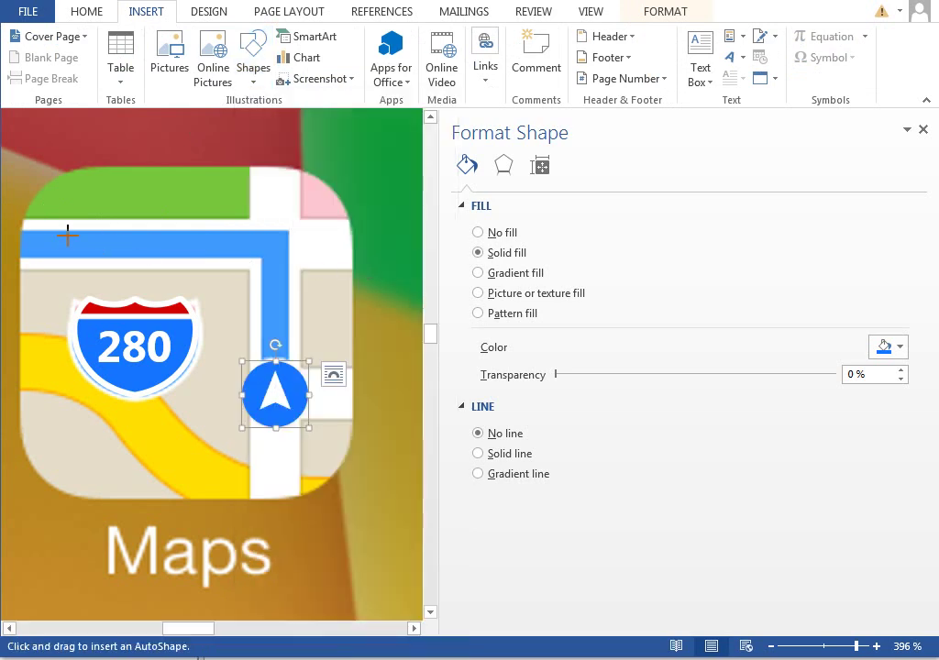
{"action": "mouse_move", "coordinate": [25, 229]}
{"action": "left_mouse_down"}
{"action": "mouse_move", "coordinate": [317, 411]}
{"action": "mouse_move", "coordinate": [426, 428]}
{"action": "mouse_move", "coordinate": [114, 437]}
{"action": "left_mouse_up"}
{"action": "left_click_drag", "start_coordinate": [193, 629], "coordinate": [180, 629]}
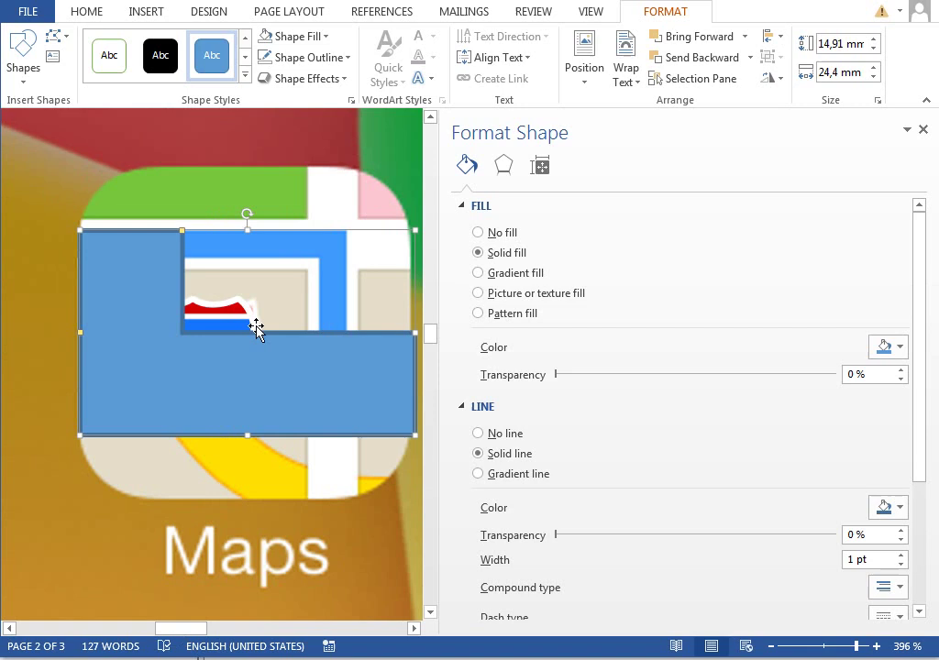
Rotate the L-shape 180° and resize it to about 19.32 mm wide and 9.54 mm high to span the blue road
{"action": "left_click_drag", "start_coordinate": [247, 213], "coordinate": [245, 414]}
{"action": "left_click_drag", "start_coordinate": [412, 434], "coordinate": [85, 410]}
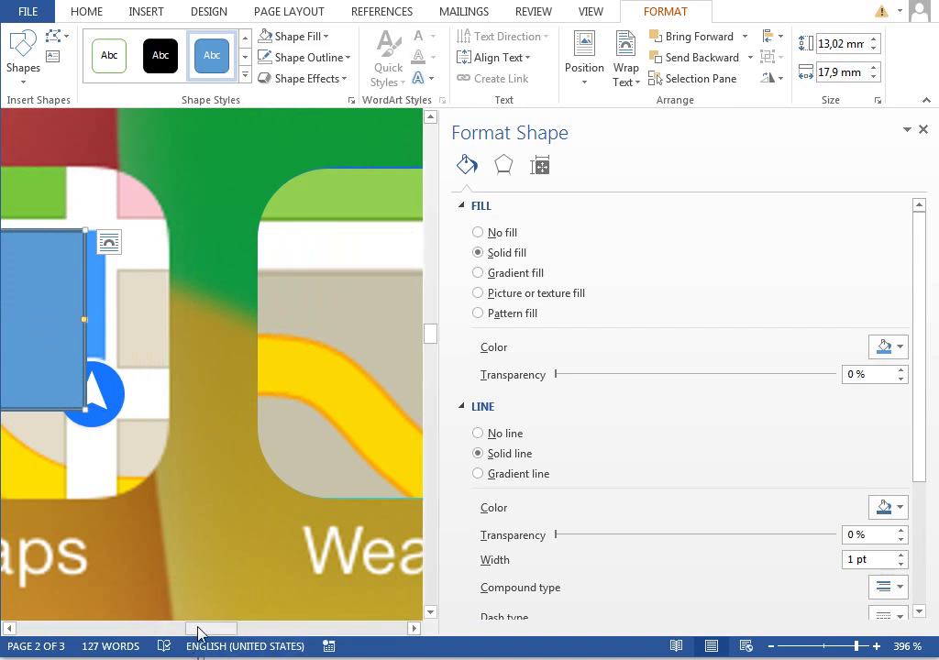
{"action": "left_click_drag", "start_coordinate": [196, 629], "coordinate": [178, 628]}
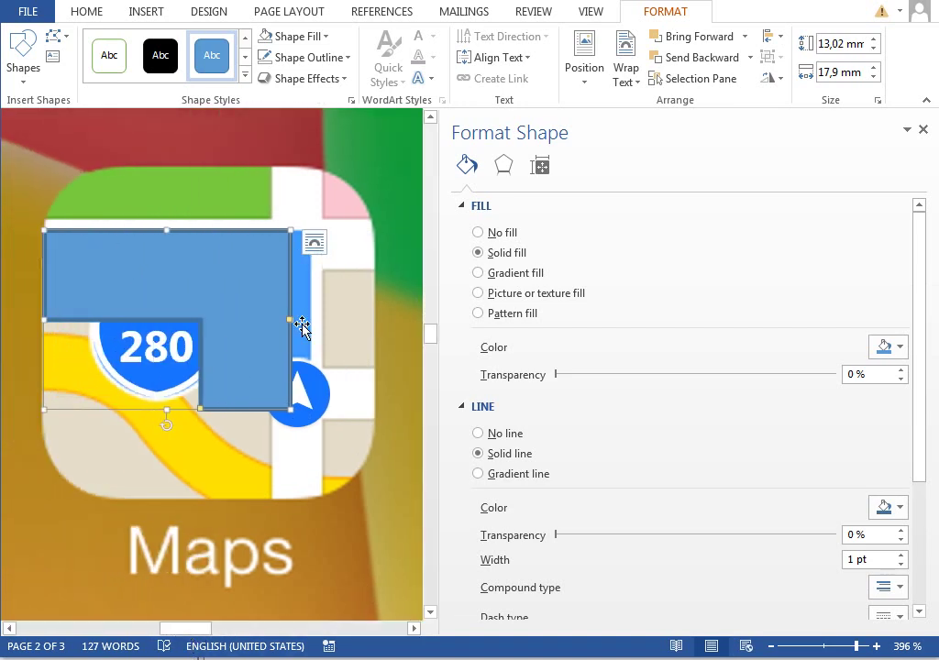
{"action": "left_click_drag", "start_coordinate": [292, 410], "coordinate": [312, 361]}
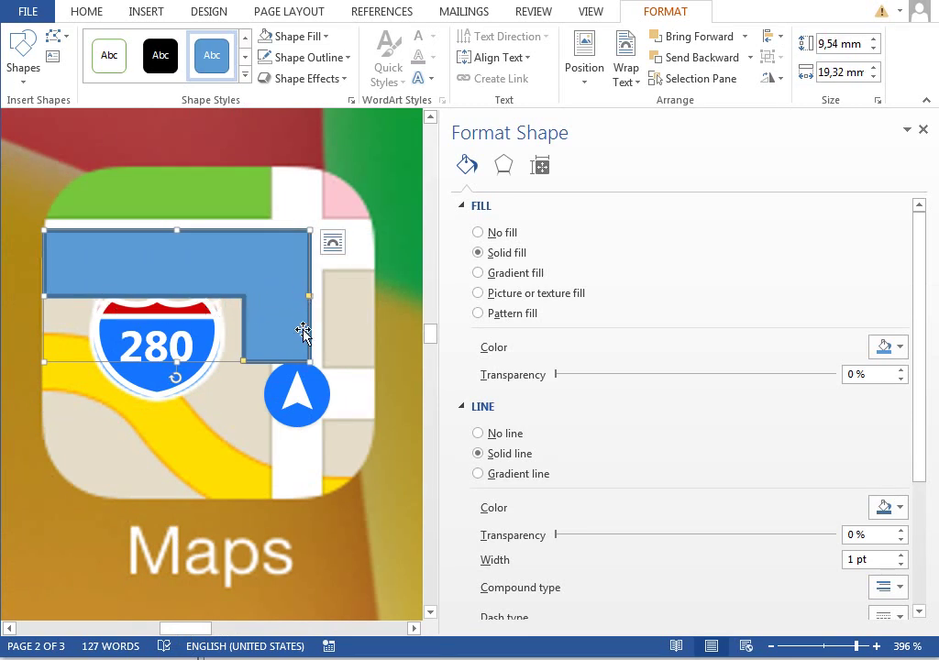
Thin both arms of the L-shape to the blue road's width and shorten its height to about 9.08 mm, above the navigation circle
{"action": "left_click_drag", "start_coordinate": [245, 364], "coordinate": [287, 367]}
{"action": "left_click_drag", "start_coordinate": [310, 297], "coordinate": [313, 262]}
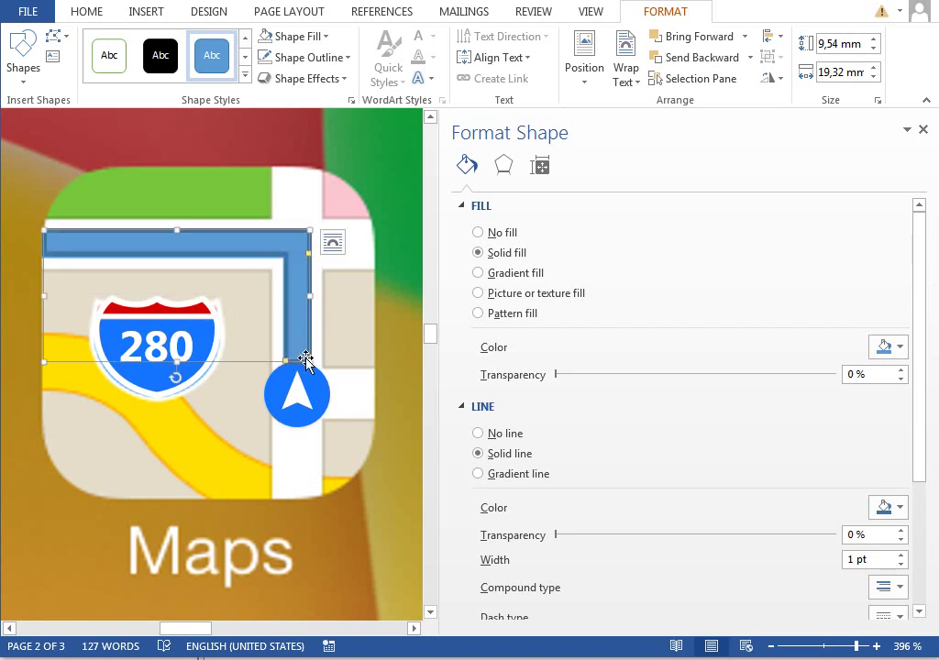
{"action": "left_click_drag", "start_coordinate": [173, 364], "coordinate": [181, 357]}
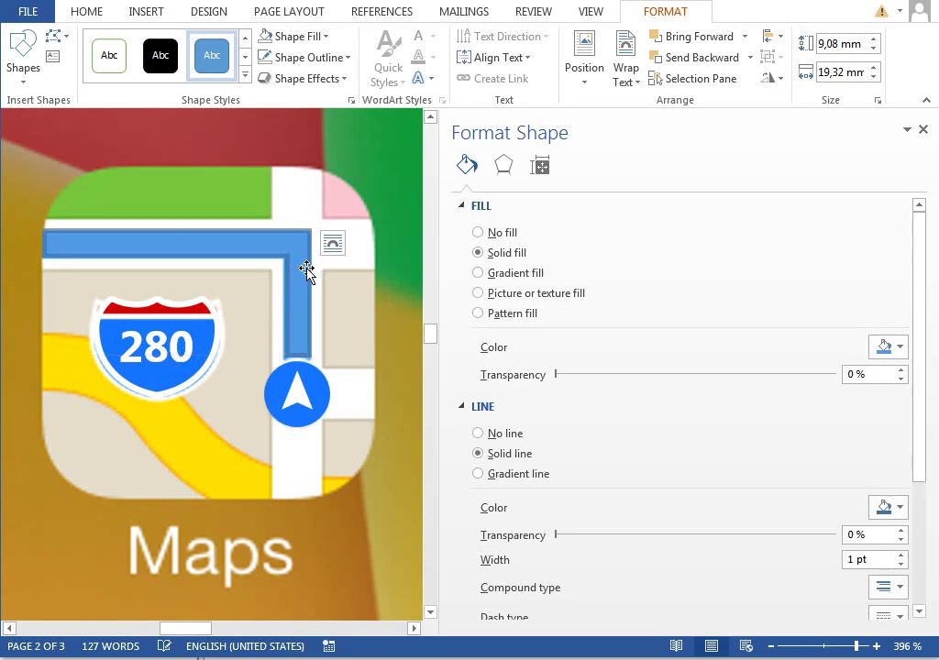
{"action": "left_click_drag", "start_coordinate": [287, 358], "coordinate": [286, 354]}
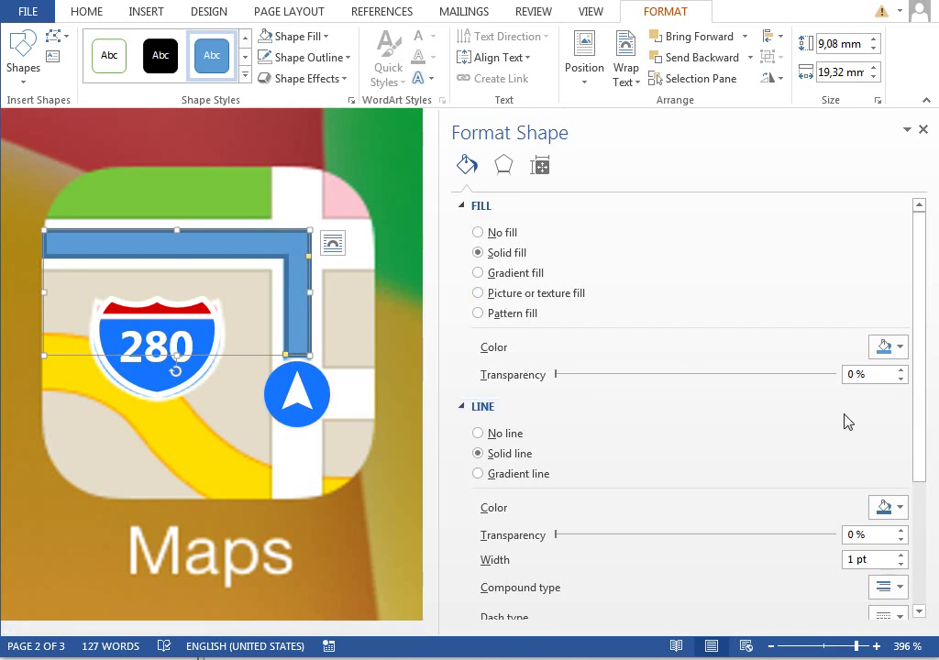
Fill the L-shaped road with the shield's bright blue and remove its outline
{"action": "left_click", "coordinate": [888, 348]}
{"action": "left_click", "coordinate": [820, 529]}
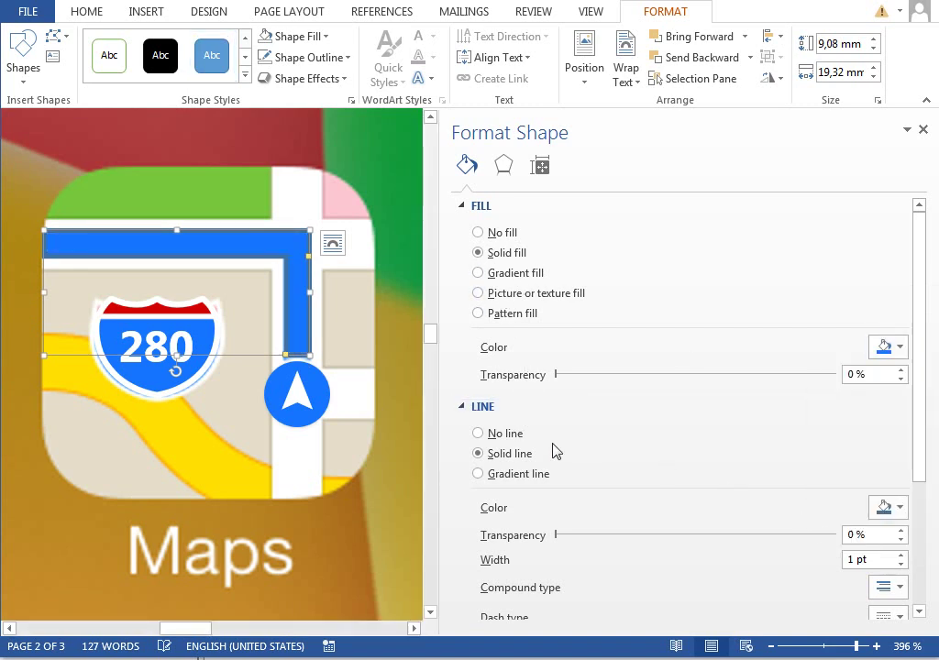
{"action": "left_click", "coordinate": [496, 435]}
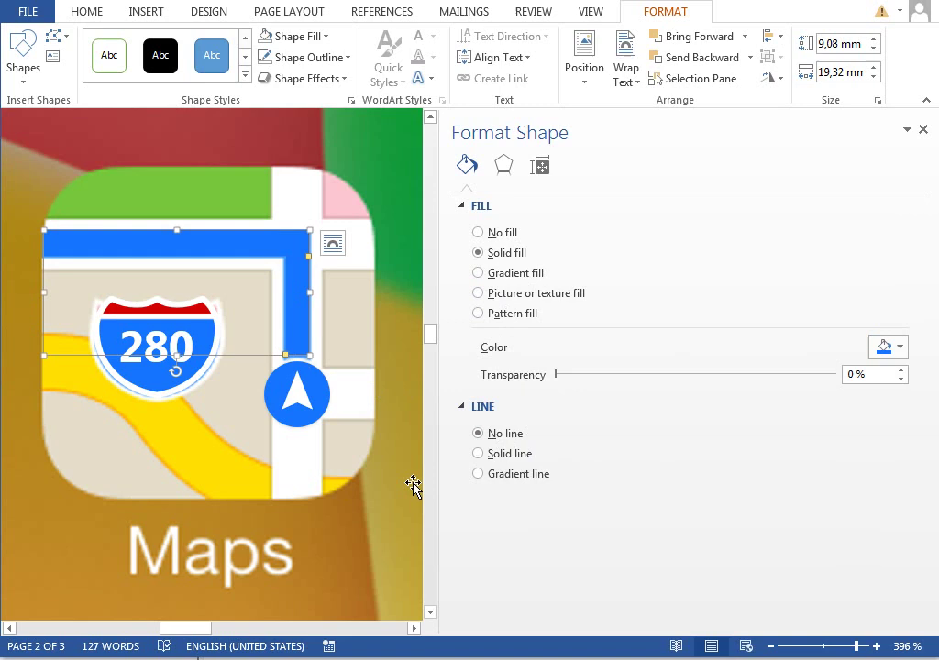
Move the picture-filled rounded map background from over the Weather icon onto the Maps icon, aligned behind the road, shield and marker
{"action": "left_click_drag", "start_coordinate": [846, 647], "coordinate": [840, 652]}
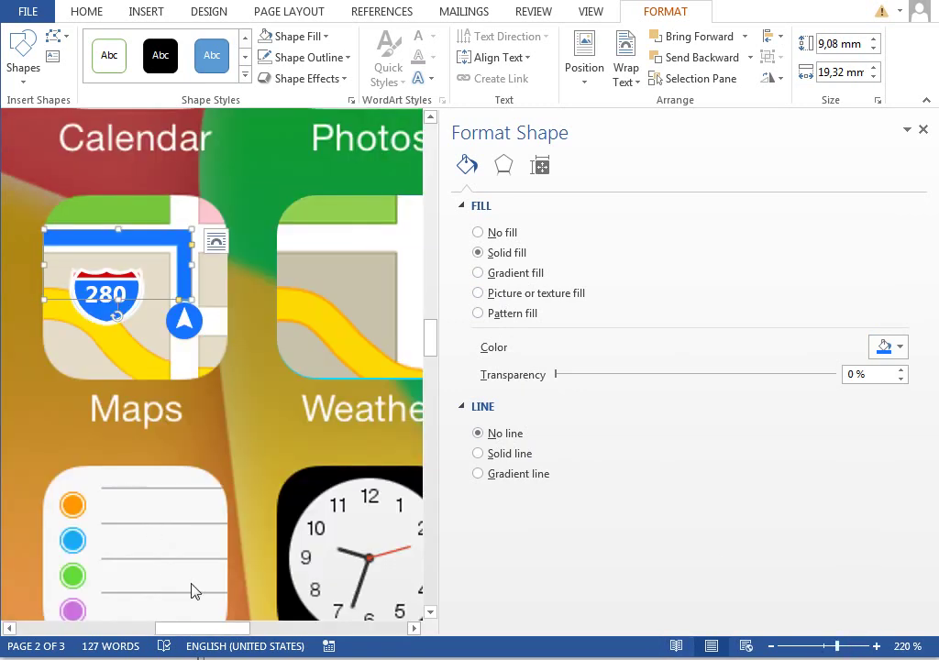
{"action": "left_click_drag", "start_coordinate": [444, 425], "coordinate": [702, 440]}
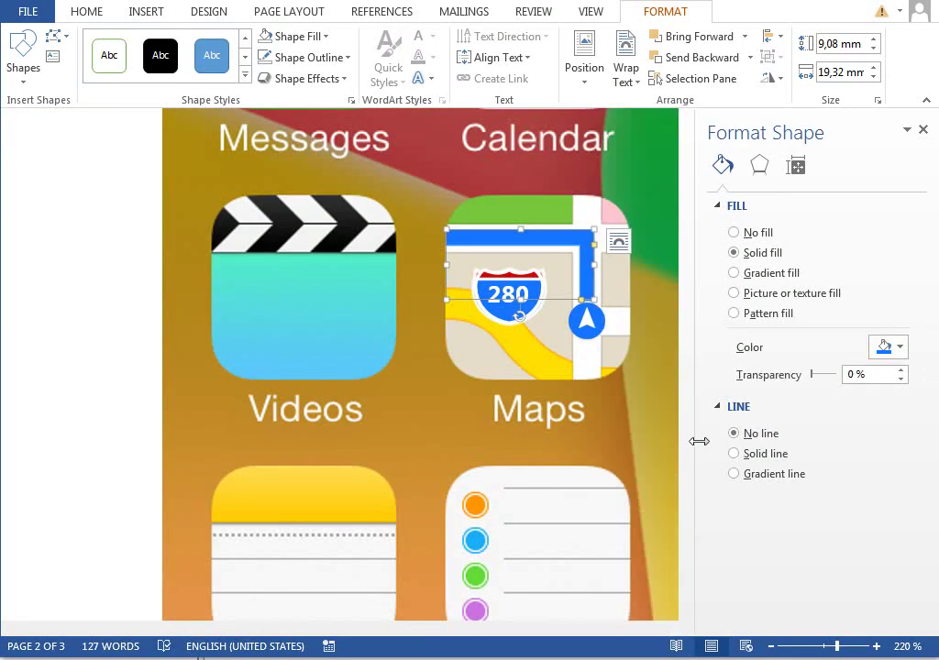
{"action": "left_click_drag", "start_coordinate": [151, 634], "coordinate": [320, 627]}
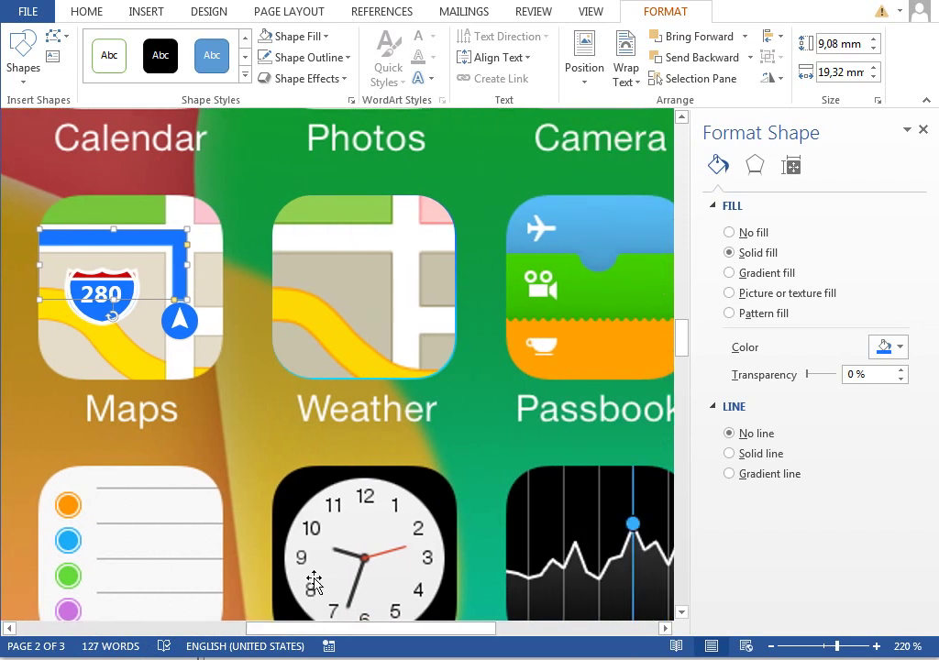
{"action": "left_click", "coordinate": [318, 254]}
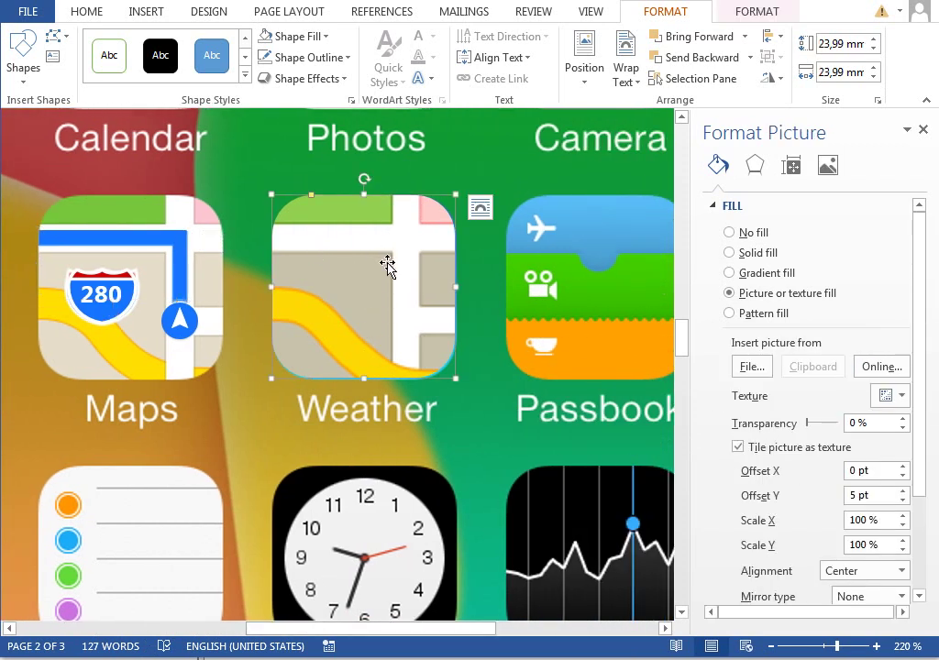
{"action": "left_click_drag", "start_coordinate": [387, 265], "coordinate": [153, 263]}
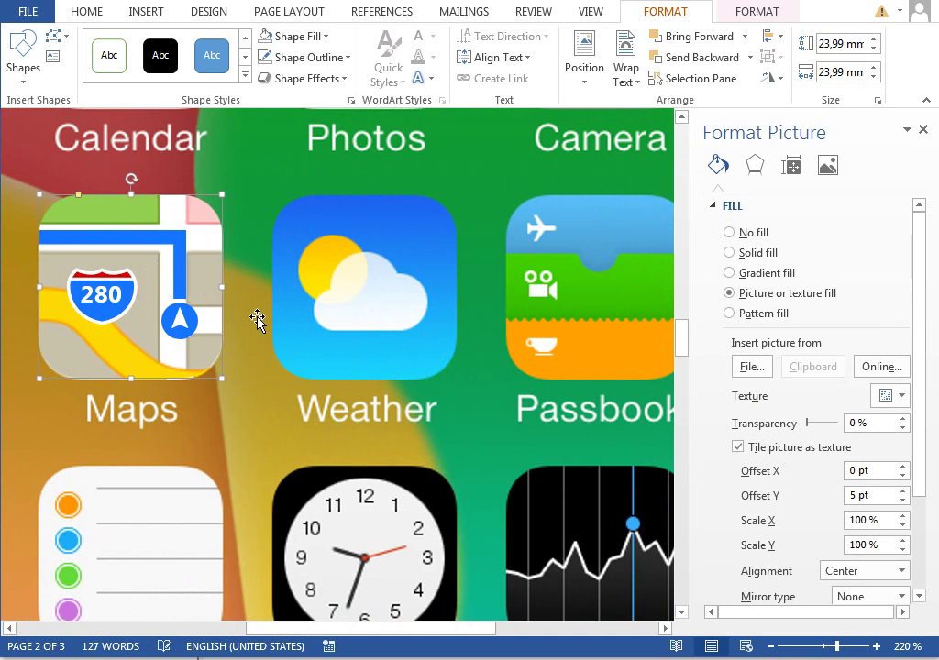
Set the map background's picture texture Offset X to 2 pt
{"action": "left_click", "coordinate": [905, 466]}
{"action": "left_click", "coordinate": [904, 466]}
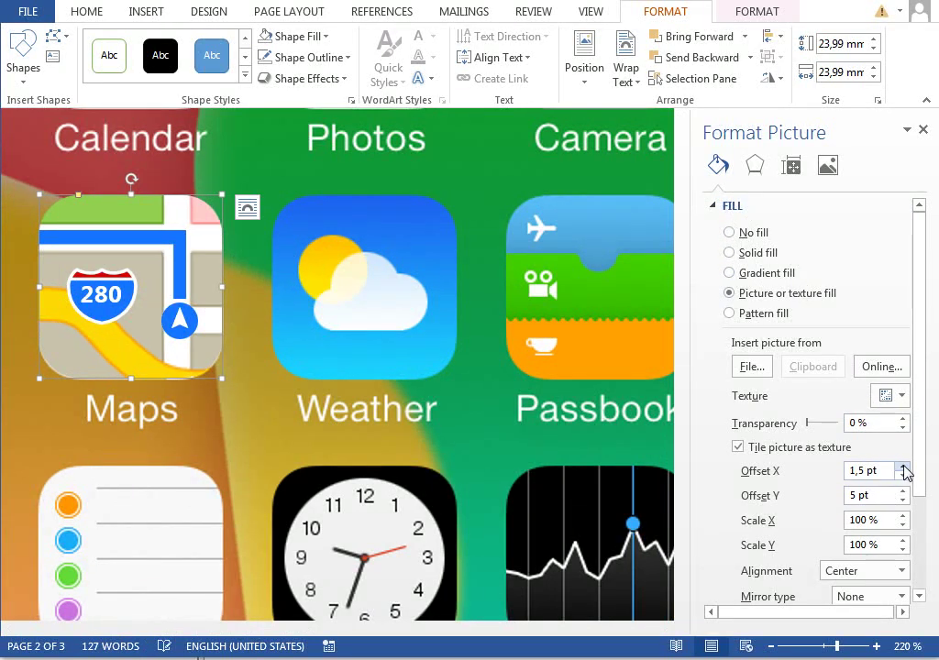
{"action": "left_click", "coordinate": [905, 466]}
{"action": "left_click", "coordinate": [904, 466]}
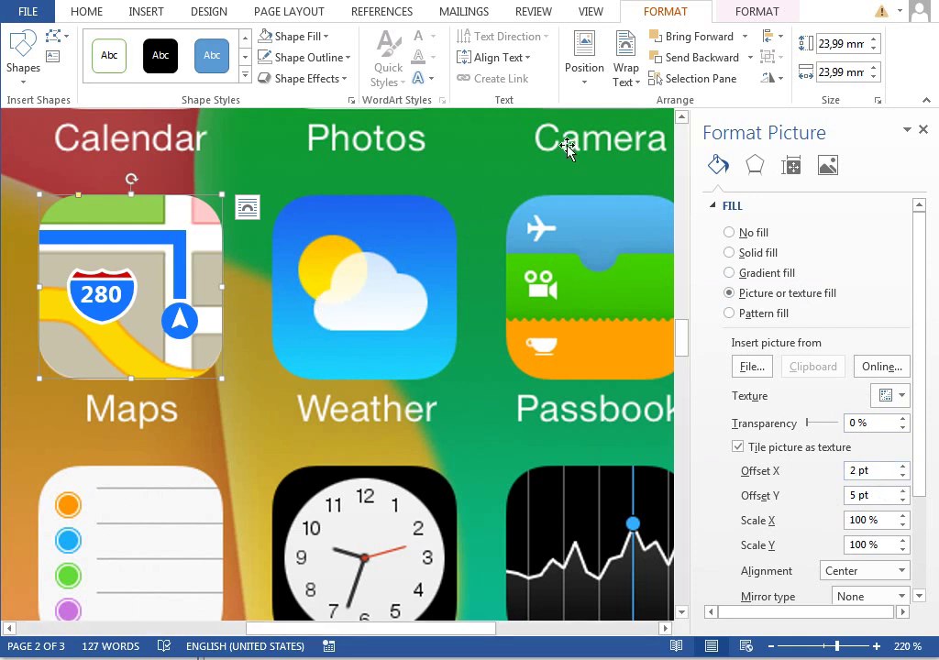
Group the Maps icon's L-shape, oval, three text boxes and rounded rectangle background into one object
{"action": "left_click", "coordinate": [87, 12]}
{"action": "left_click", "coordinate": [845, 79]}
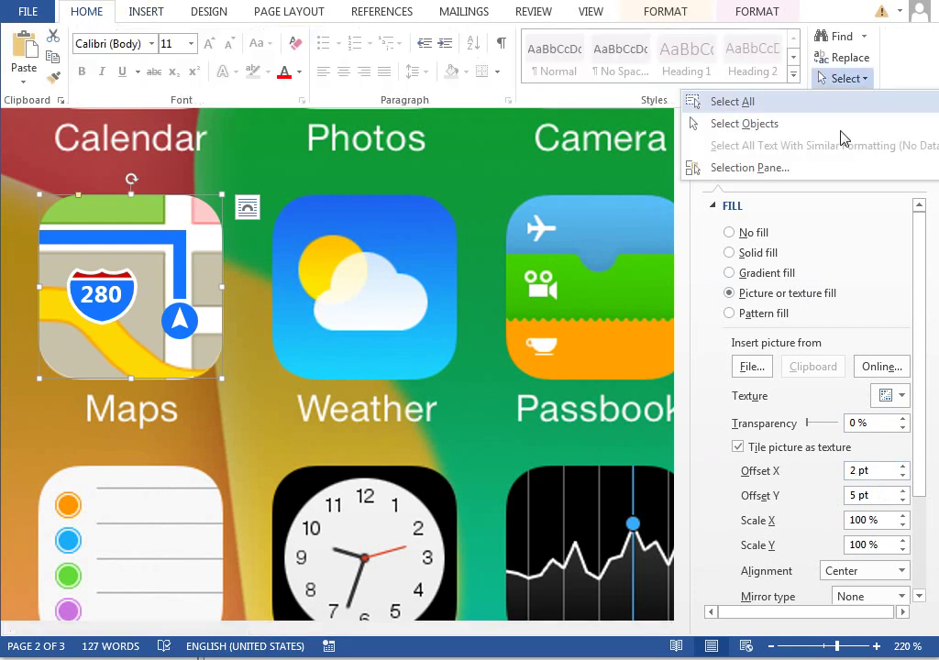
{"action": "left_click", "coordinate": [830, 167]}
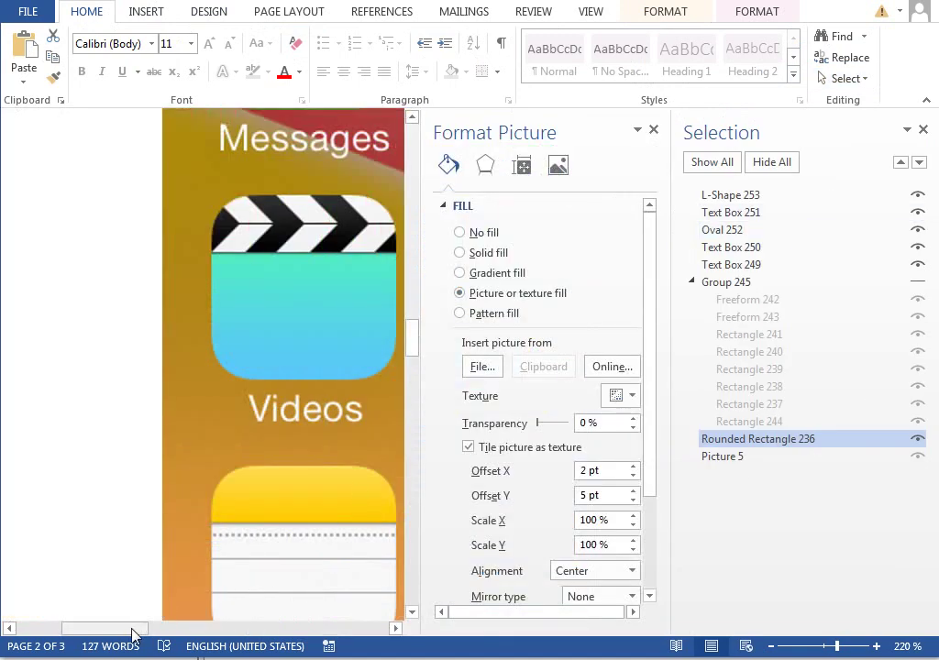
{"action": "left_click_drag", "start_coordinate": [130, 629], "coordinate": [200, 629]}
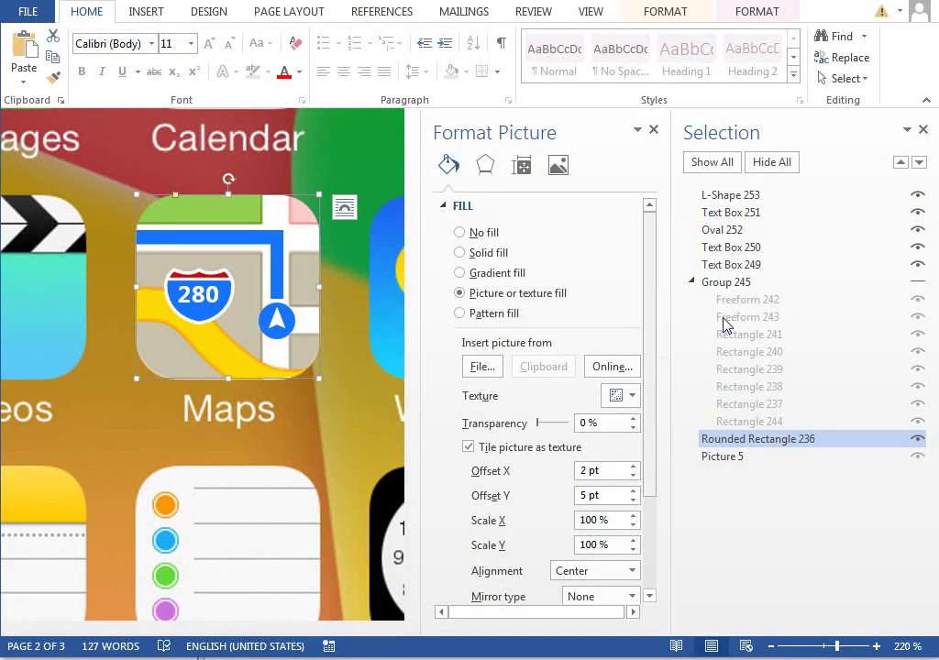
{"action": "left_click", "coordinate": [731, 265], "text": "ctrl"}
{"action": "left_click", "coordinate": [725, 247], "text": "ctrl"}
{"action": "left_click", "coordinate": [724, 230], "text": "ctrl"}
{"action": "left_click", "coordinate": [734, 213], "text": "ctrl"}
{"action": "left_click", "coordinate": [736, 196], "text": "ctrl"}
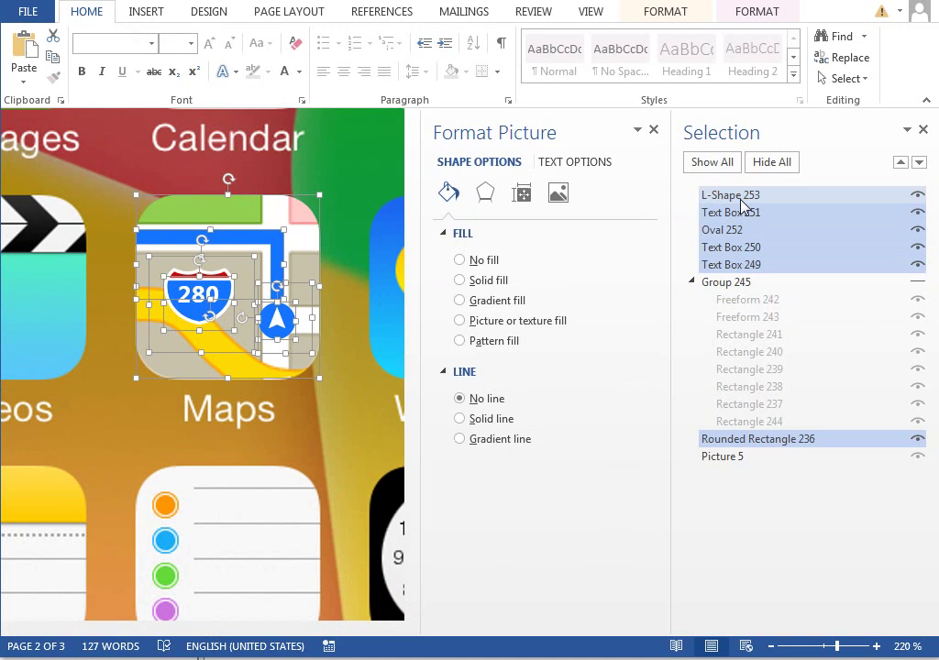
{"action": "left_click", "coordinate": [751, 20]}
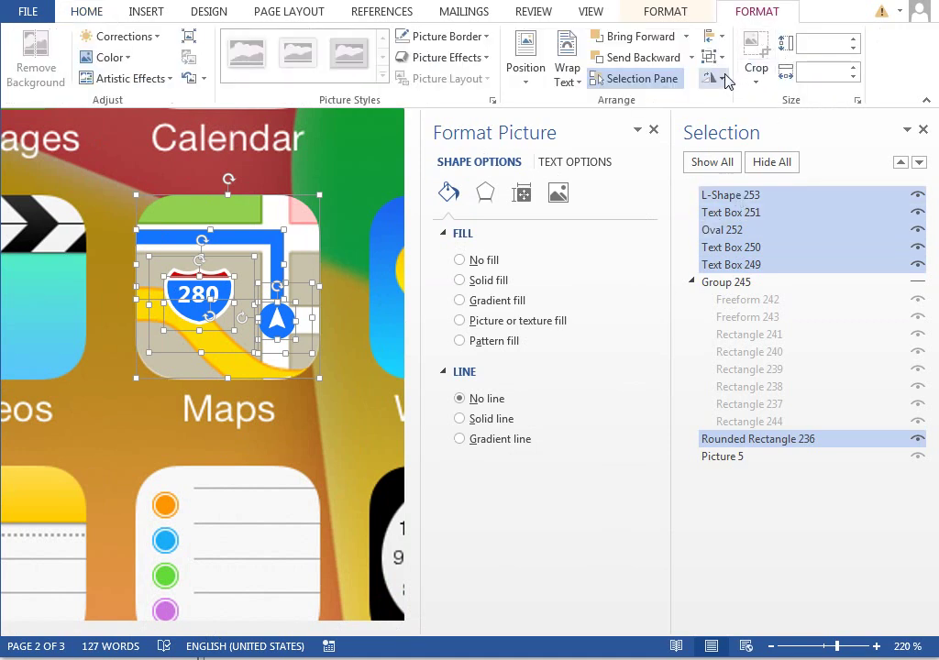
{"action": "left_click", "coordinate": [715, 57]}
{"action": "left_click", "coordinate": [748, 78]}
Rename the new group as maps icon
{"action": "left_click", "coordinate": [740, 196]}
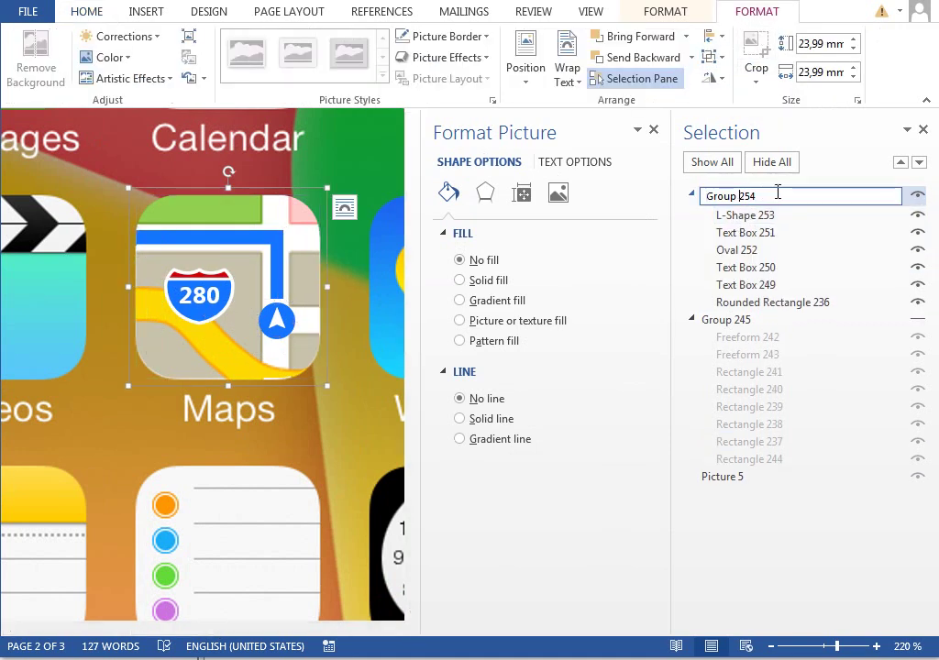
{"action": "type", "text": "maps icon"}
{"action": "key", "text": "Return"}
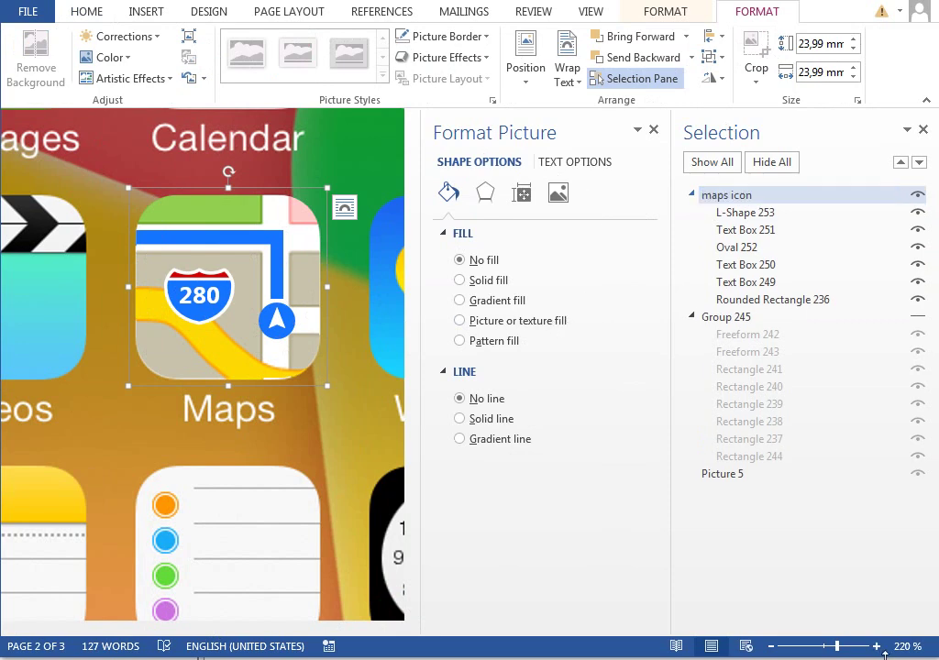
Close the formatting and selection panes and move the maps icon group onto page 1, over the faded Maps icon between Videos and Weather
{"action": "left_click", "coordinate": [824, 650]}
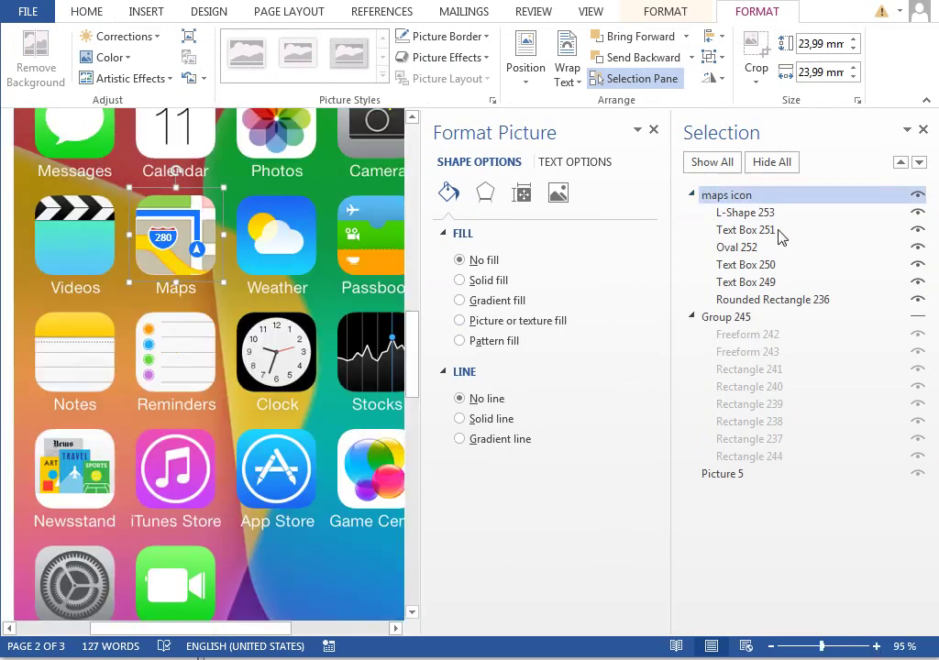
{"action": "left_click", "coordinate": [653, 129]}
{"action": "left_click", "coordinate": [924, 130]}
{"action": "scroll", "coordinate": [602, 289], "scroll_direction": "up", "scroll_amount": 3}
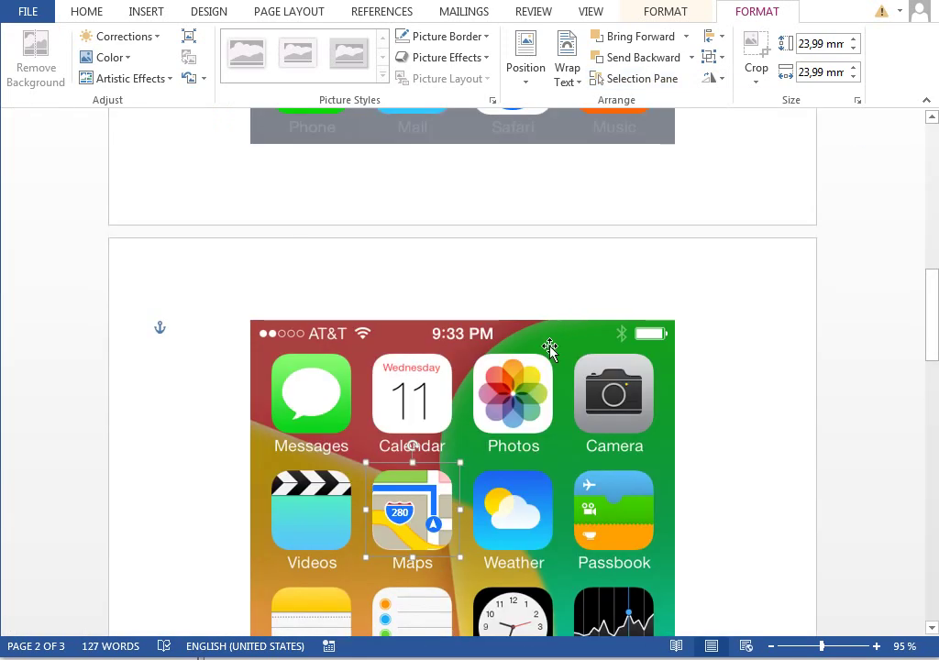
{"action": "left_click_drag", "start_coordinate": [434, 466], "coordinate": [517, 145]}
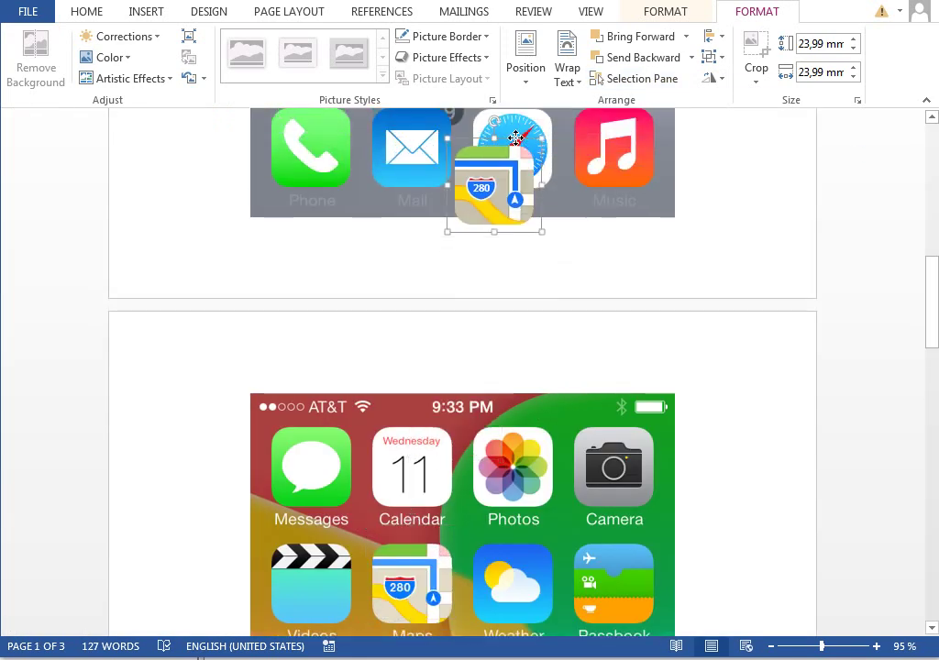
{"action": "scroll", "coordinate": [594, 259], "scroll_direction": "up", "scroll_amount": 5}
{"action": "scroll", "coordinate": [587, 275], "scroll_direction": "up", "scroll_amount": 3}
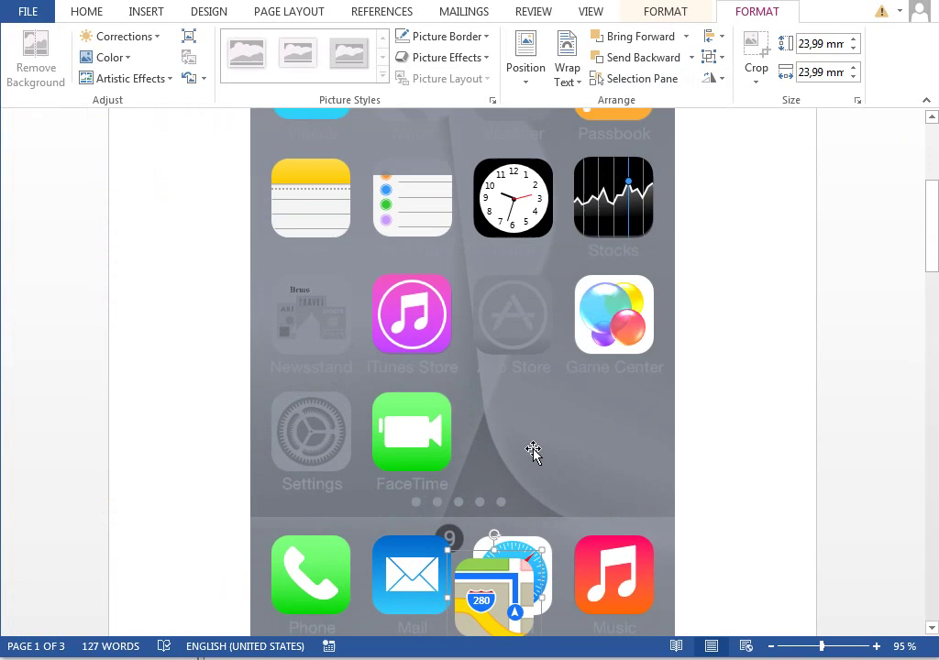
{"action": "left_click_drag", "start_coordinate": [511, 551], "coordinate": [506, 289]}
{"action": "scroll", "coordinate": [500, 401], "scroll_direction": "up", "scroll_amount": 3}
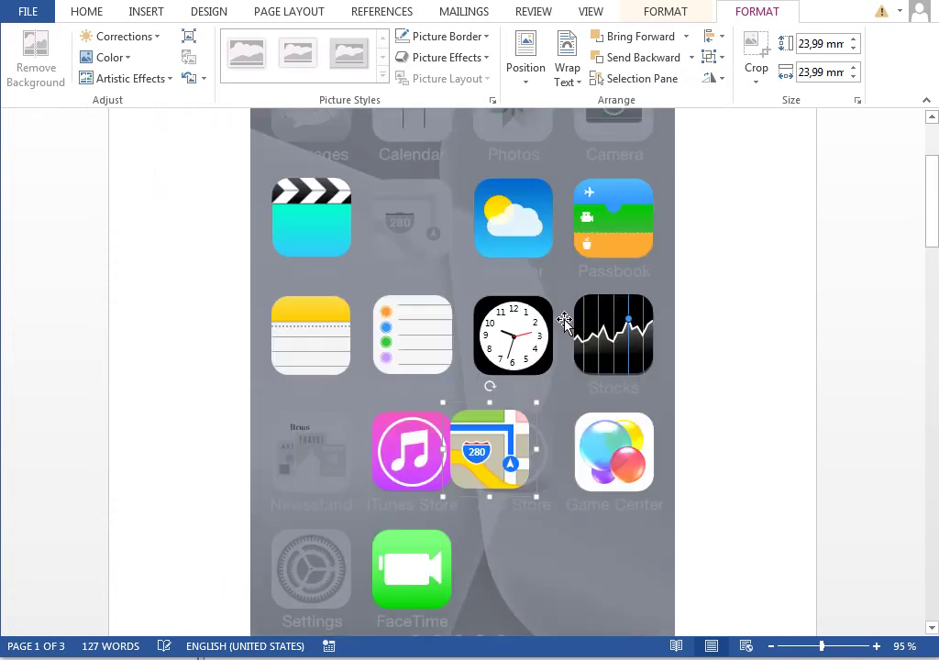
{"action": "left_click_drag", "start_coordinate": [500, 402], "coordinate": [422, 167]}
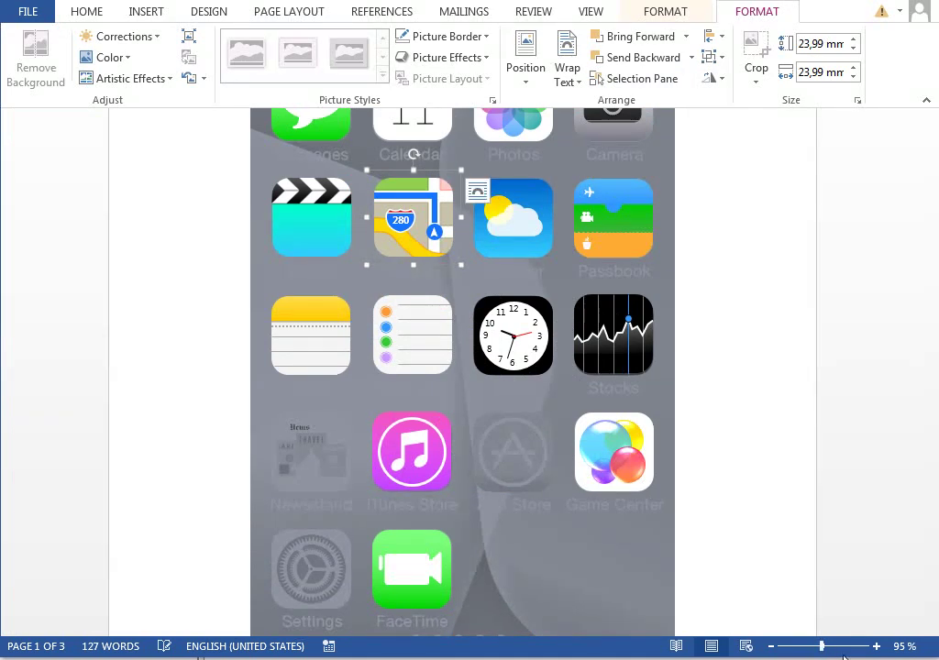
{"action": "scroll", "coordinate": [636, 557], "scroll_direction": "up", "scroll_amount": 10}
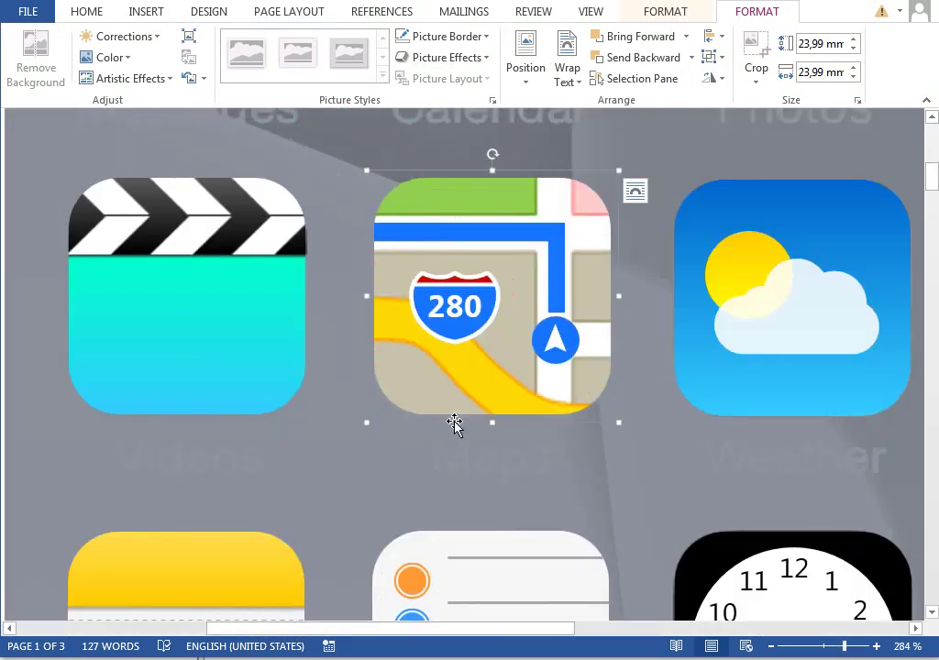
{"action": "scroll", "coordinate": [862, 647], "scroll_direction": "down", "scroll_amount": 10}
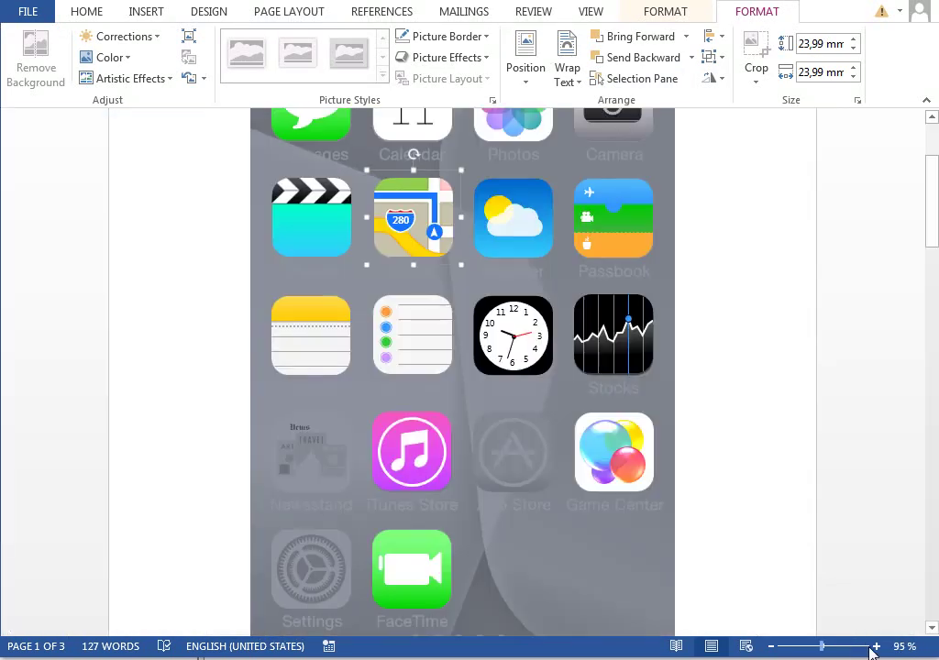
{"action": "left_click", "coordinate": [877, 647]}
{"action": "scroll", "coordinate": [771, 443], "scroll_direction": "up", "scroll_amount": 3}
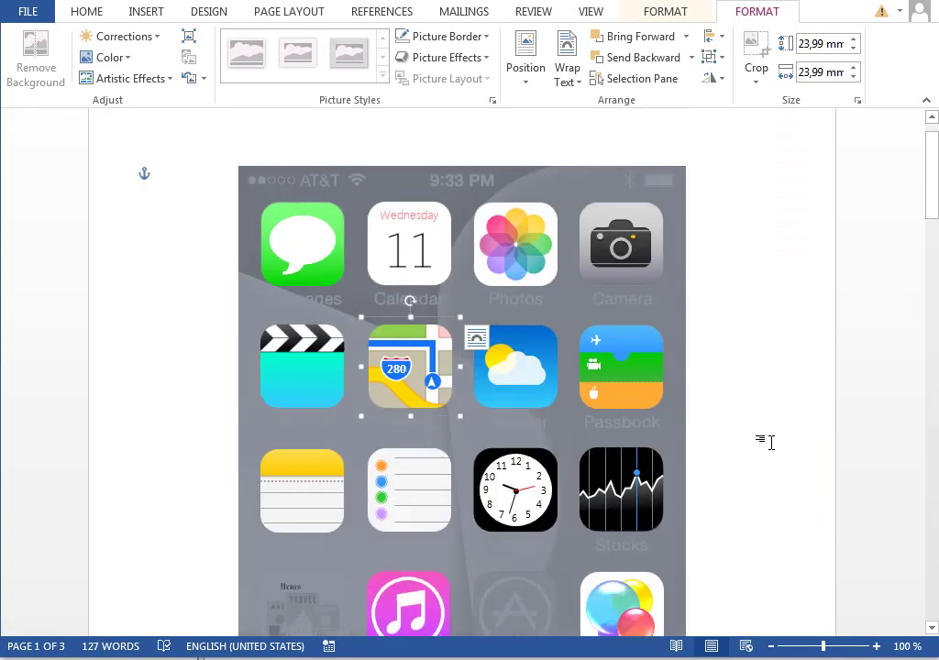